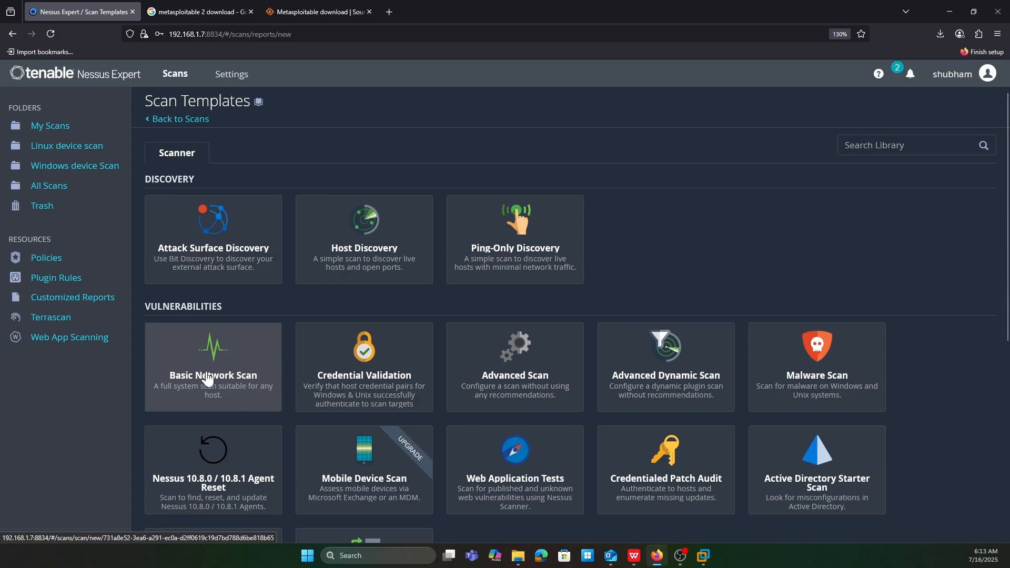
Step: Create a new scan from the Basic Network Scan template and name it "Basic Scan : MS2"
click(246, 376)
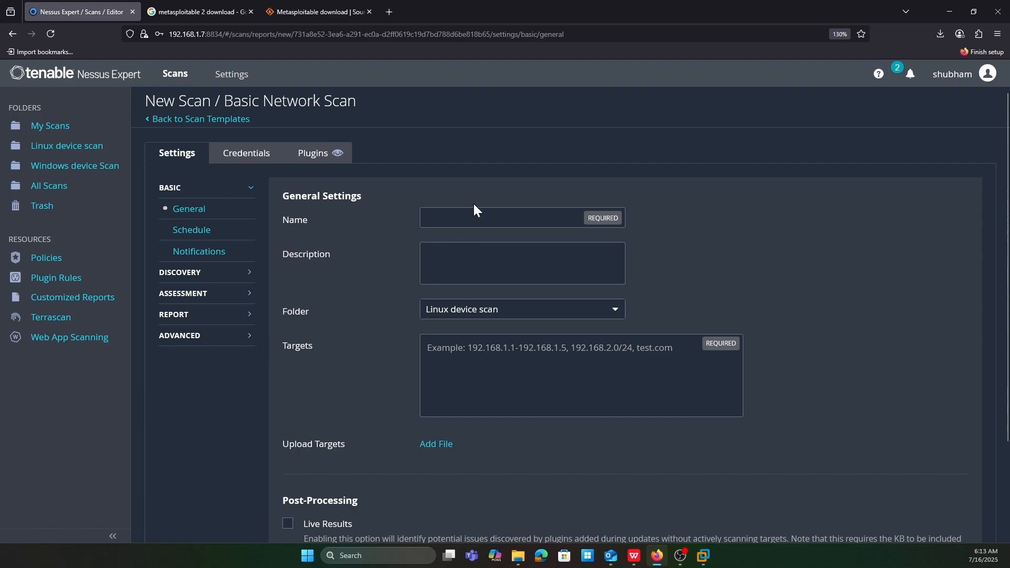
click(474, 214)
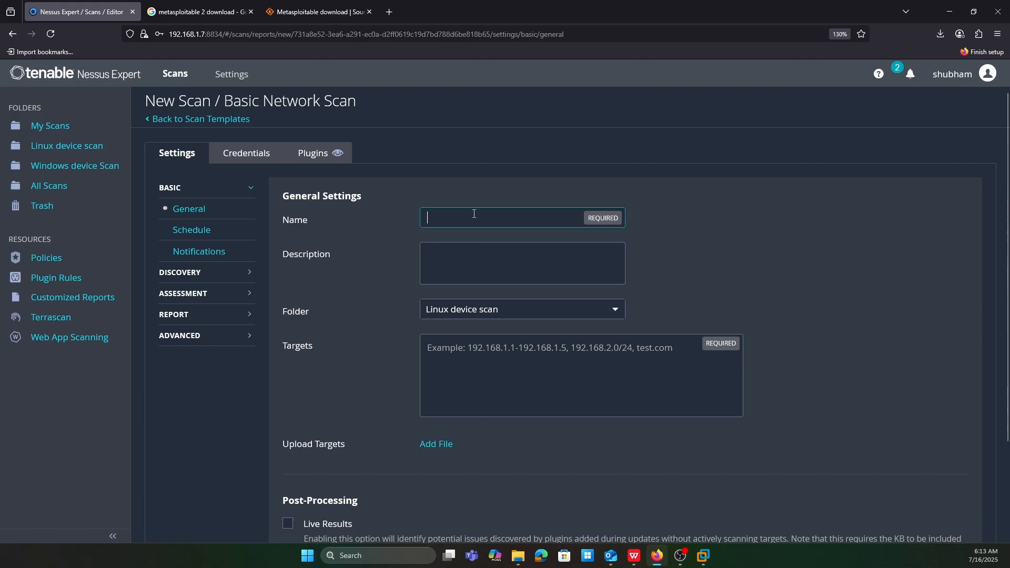
text(Basic Sc)
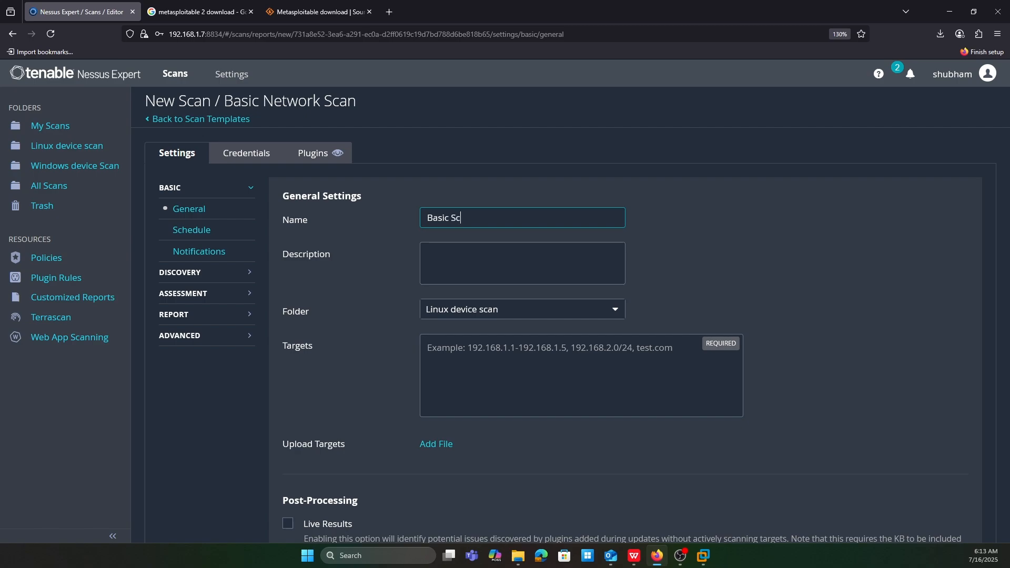
text(an : MS@)
key(BackSpace)
key(BackSpace)
text(2)
Step: Enter the scan description "This scan is performed for MS2 machine which is vulnerable."
key(Tab)
text(This scanis per)
key(BackSpace)
key(BackSpace)
key(BackSpace)
key(BackSpace)
key(BackSpace)
key(BackSpace)
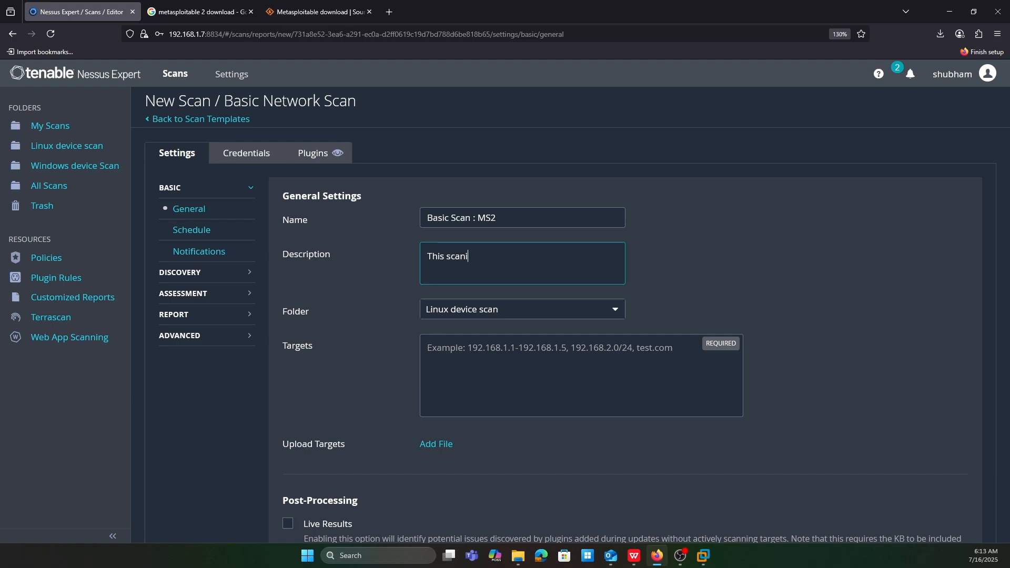
text(p)
key(BackSpace)
text(is performed for MS2 machine which is vul)
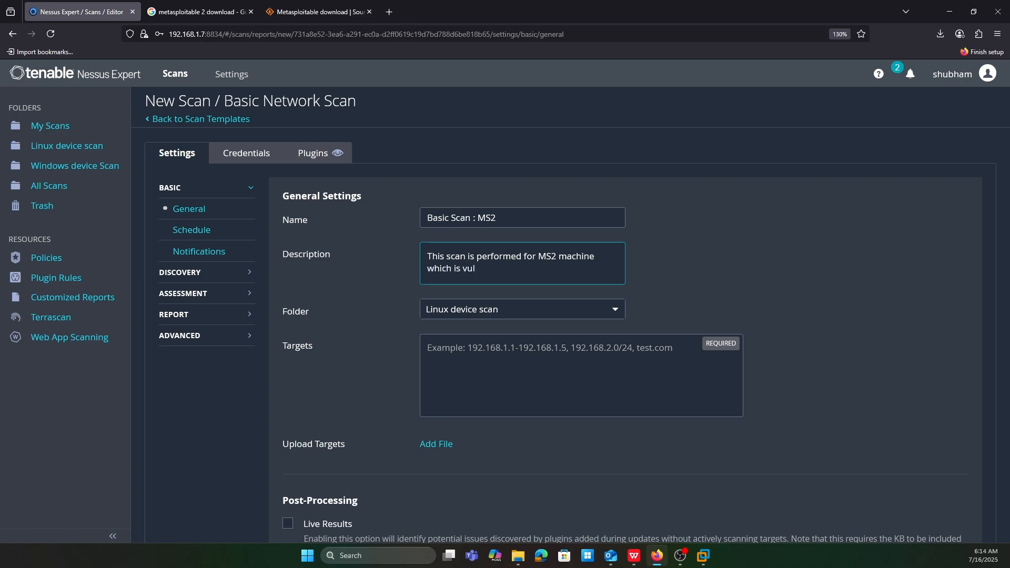
text(nerable.)
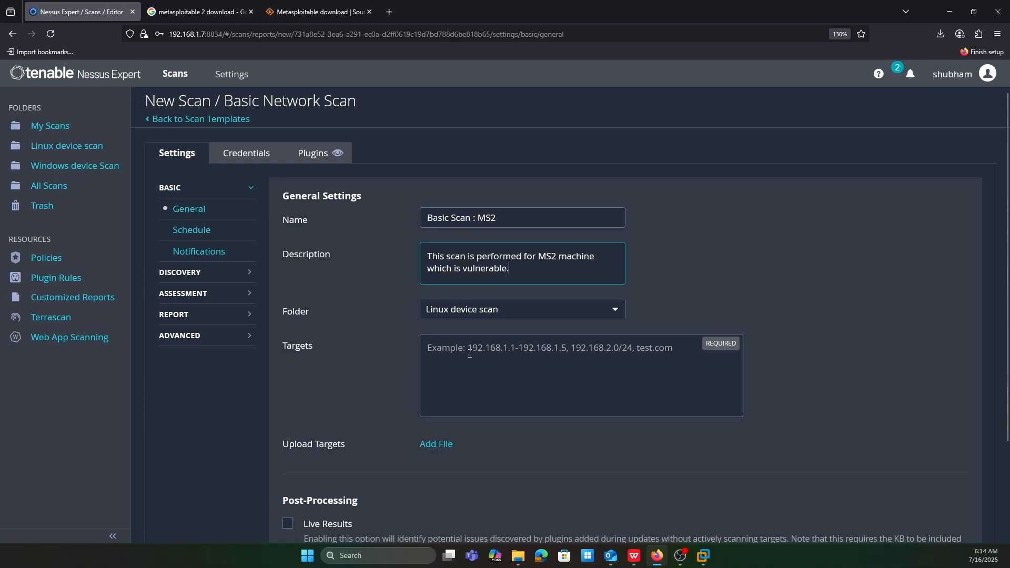
Step: Set the scan target to 192.168.1.12
click(469, 353)
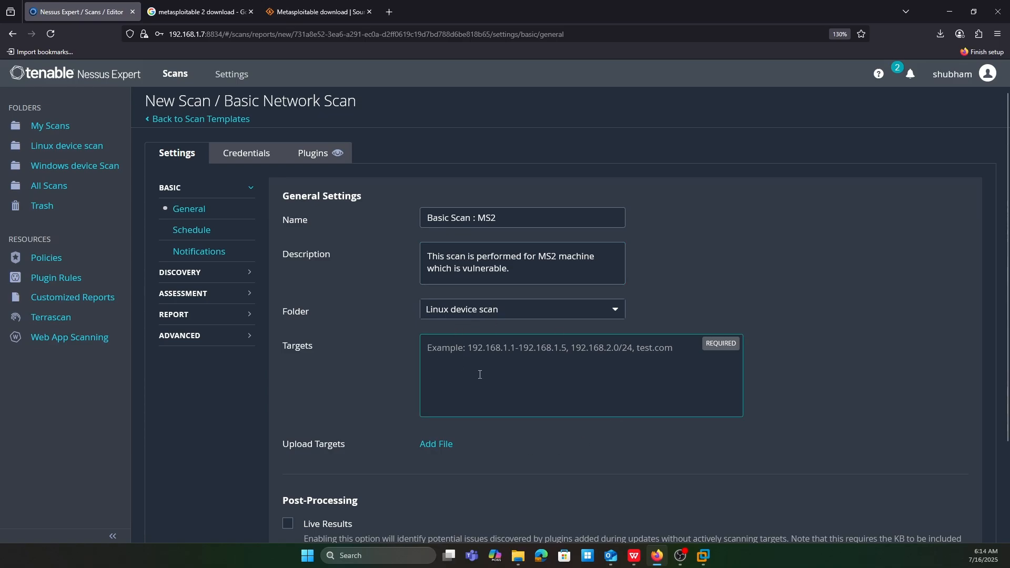
text(192.)
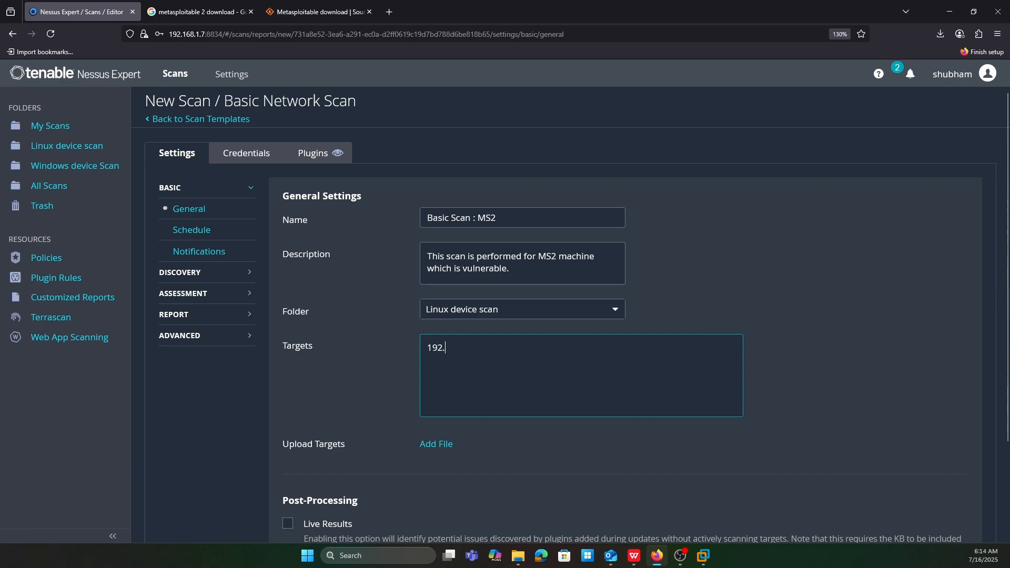
text(168.1.12)
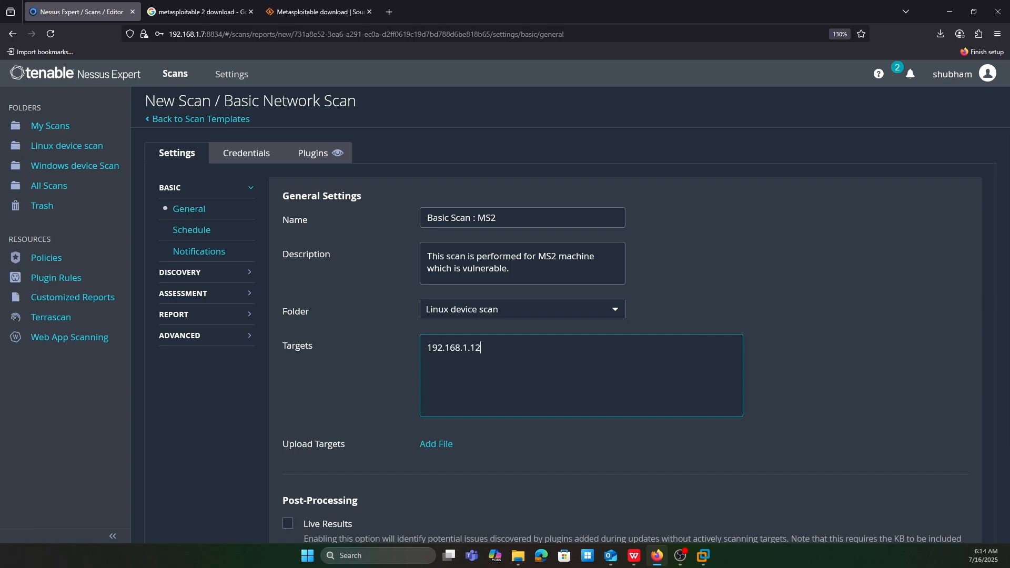
Step: Switch to VMware Workstation to check the Metasploitable2-Linux machine's IP address, and return to the Nessus scan form to review the target
click(704, 556)
click(718, 528)
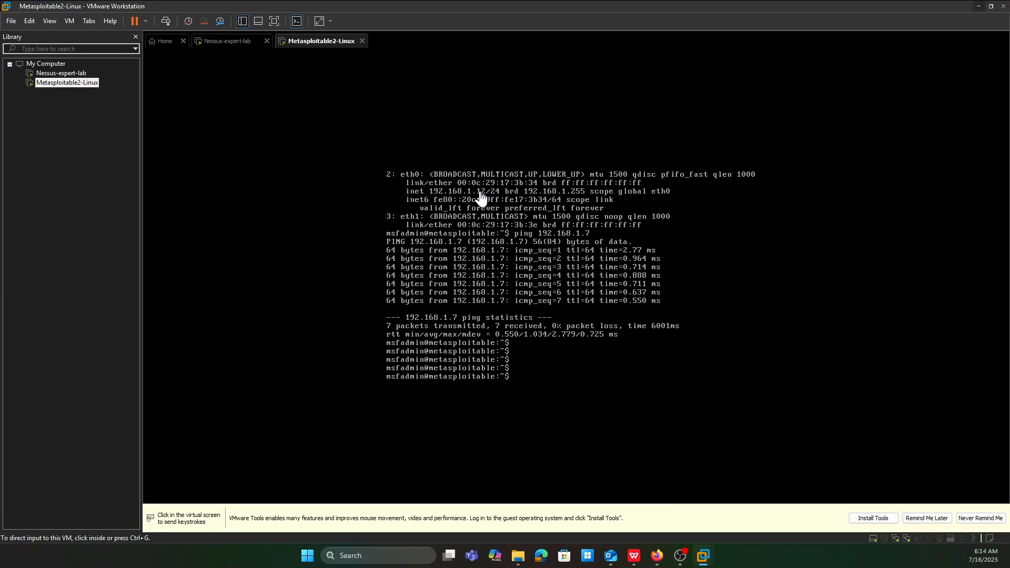
click(976, 7)
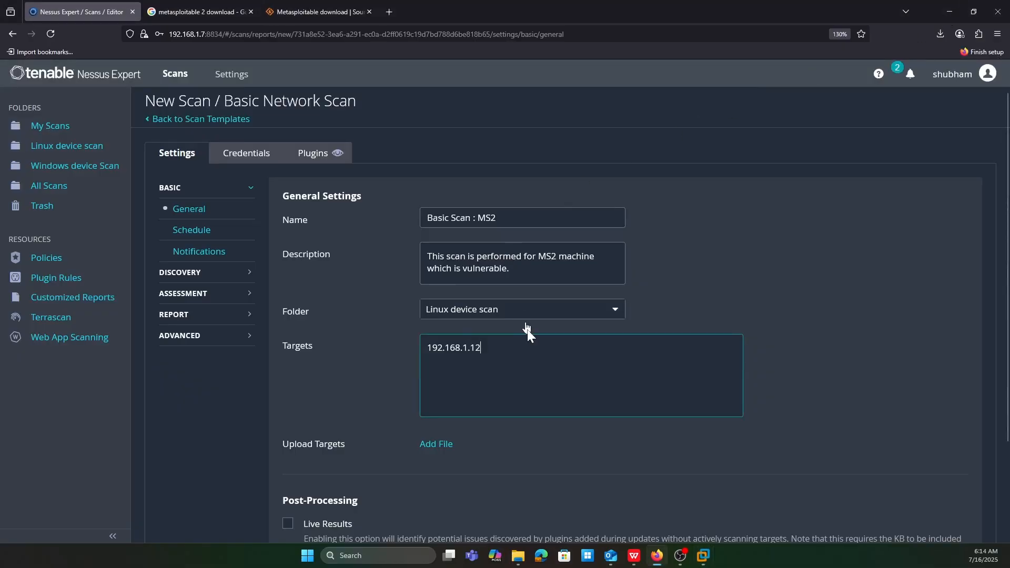
triple_click(514, 350)
click(408, 331)
scroll(410, 331, down, 3)
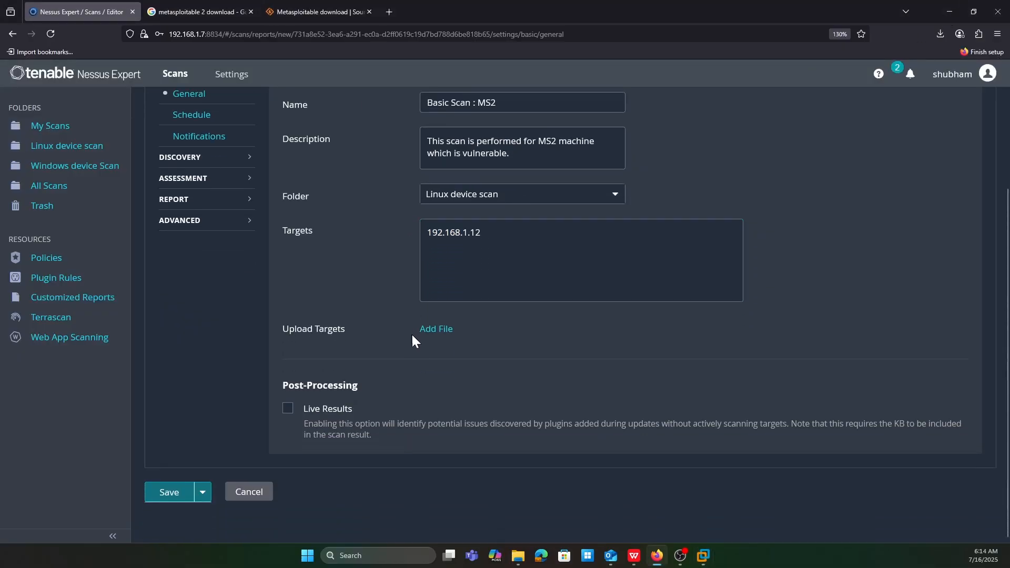
scroll(421, 295, up, 3)
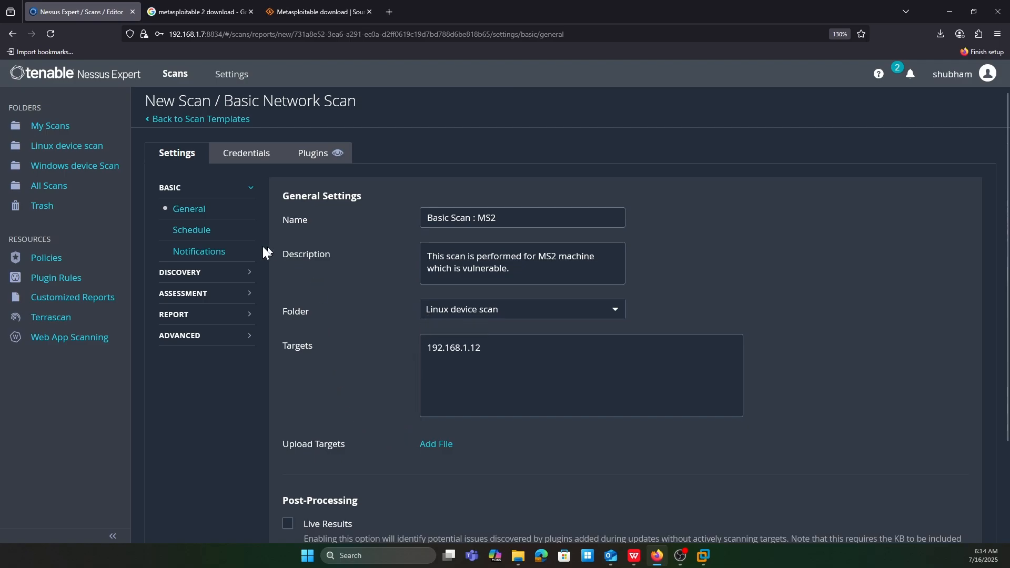
Step: Set the scan's discovery type to Port scan (all ports)
click(209, 274)
click(511, 205)
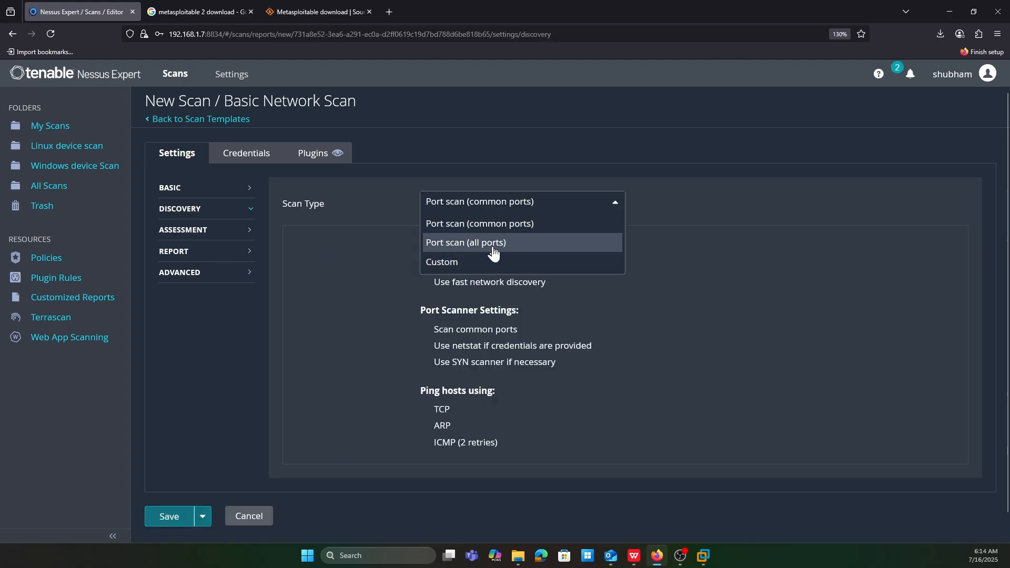
click(490, 245)
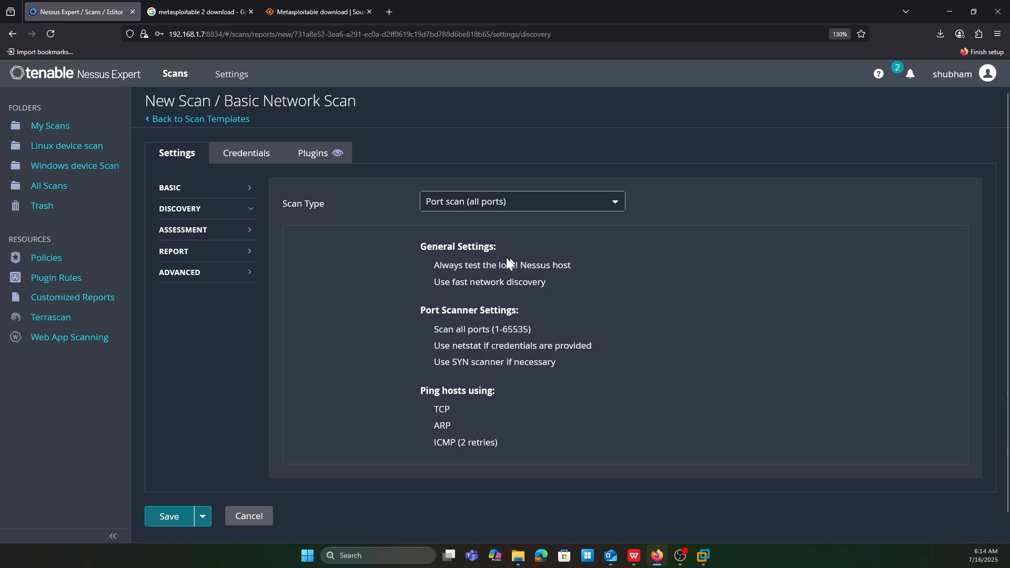
Step: Set the scan's assessment type to Scan for all web vulnerabilities (complex)
click(195, 234)
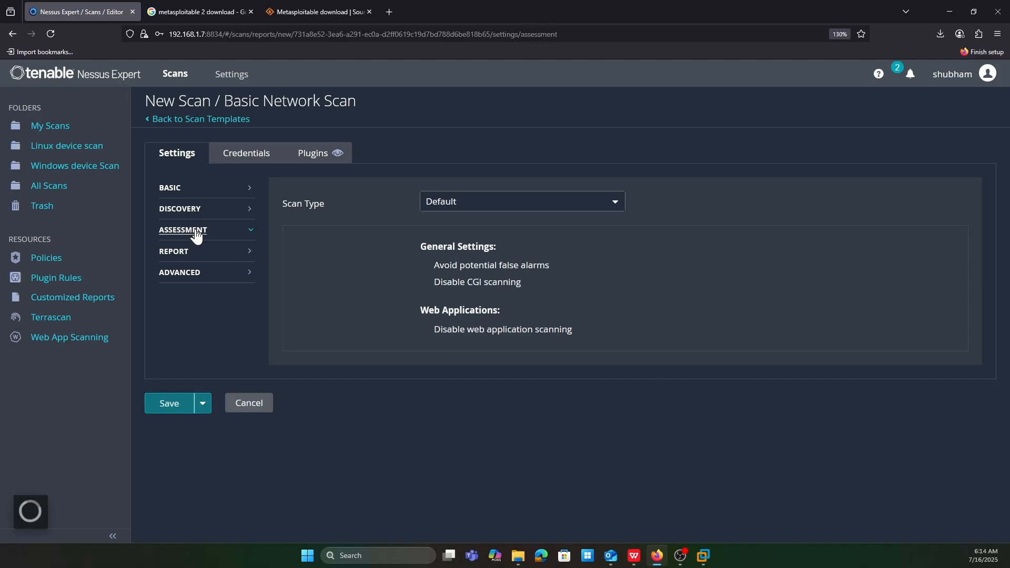
click(448, 200)
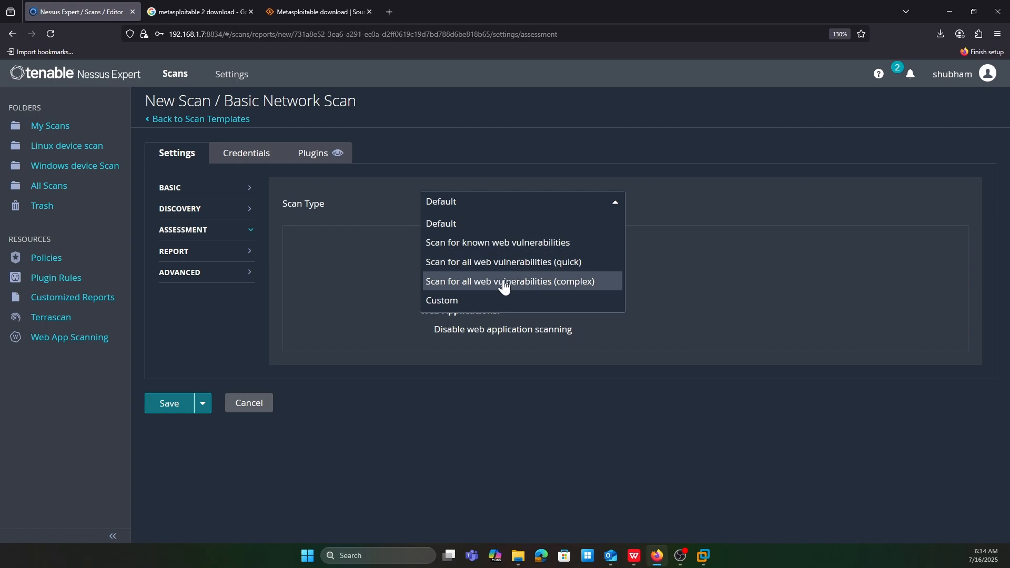
click(458, 281)
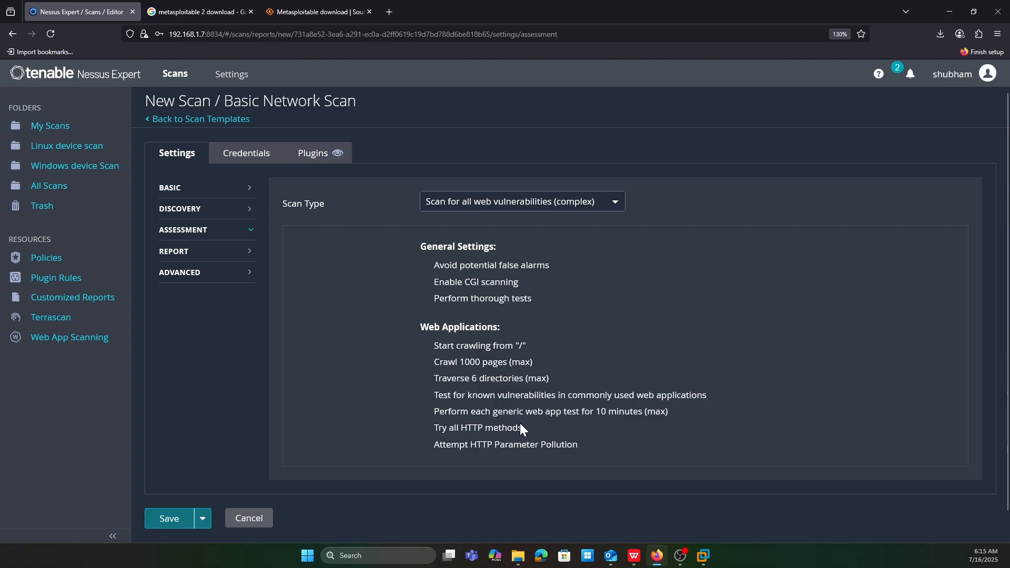
Step: List all credential categories for the scan and add an SSH credential
click(257, 156)
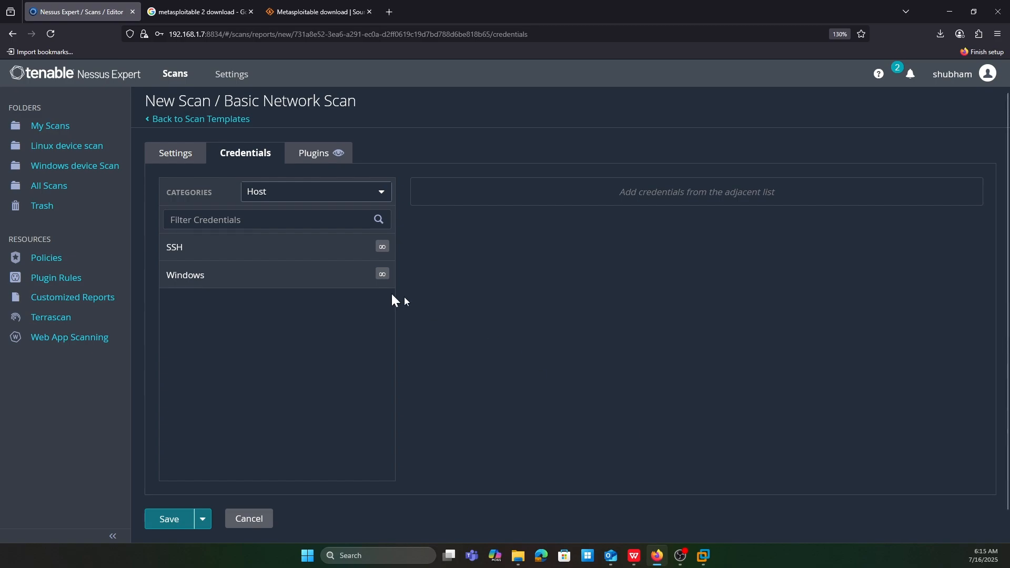
click(273, 195)
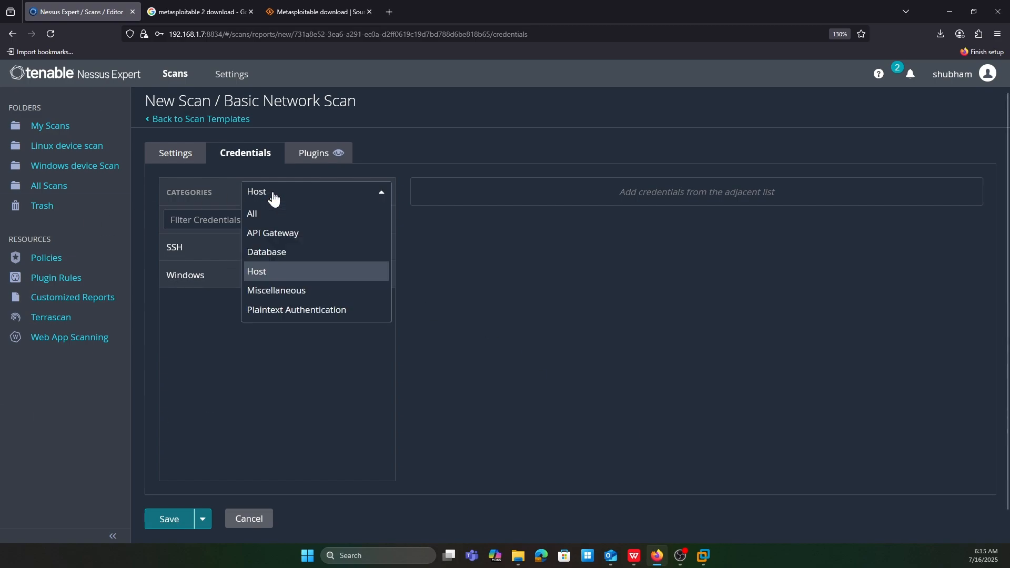
click(265, 213)
scroll(248, 321, down, 5)
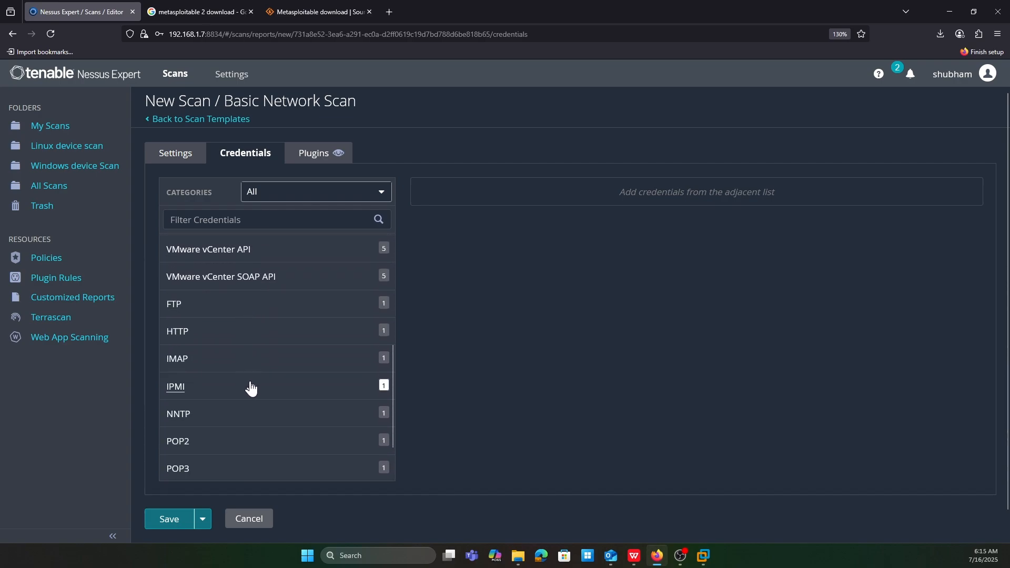
scroll(250, 387, up, 5)
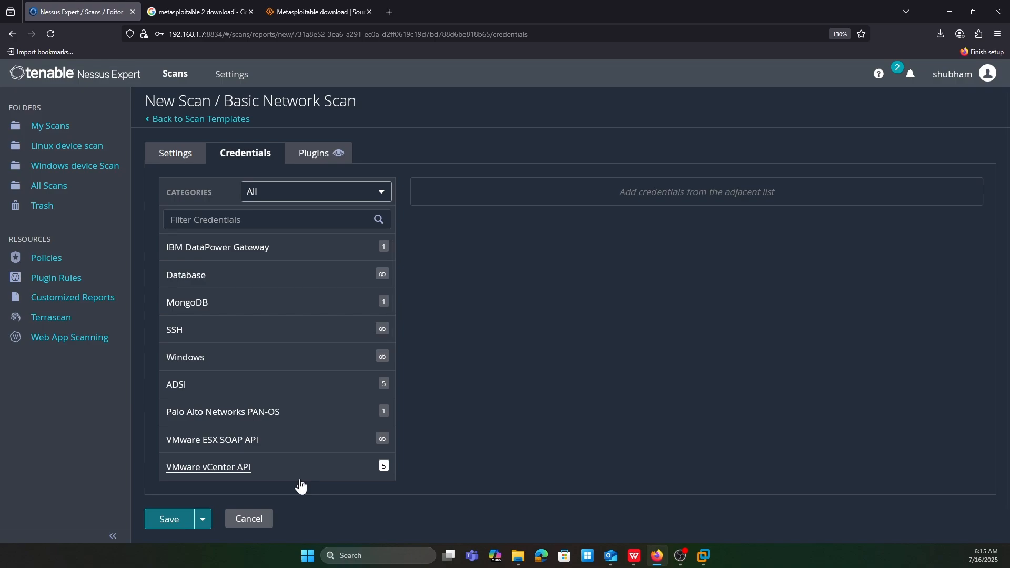
click(201, 337)
scroll(203, 342, up, 3)
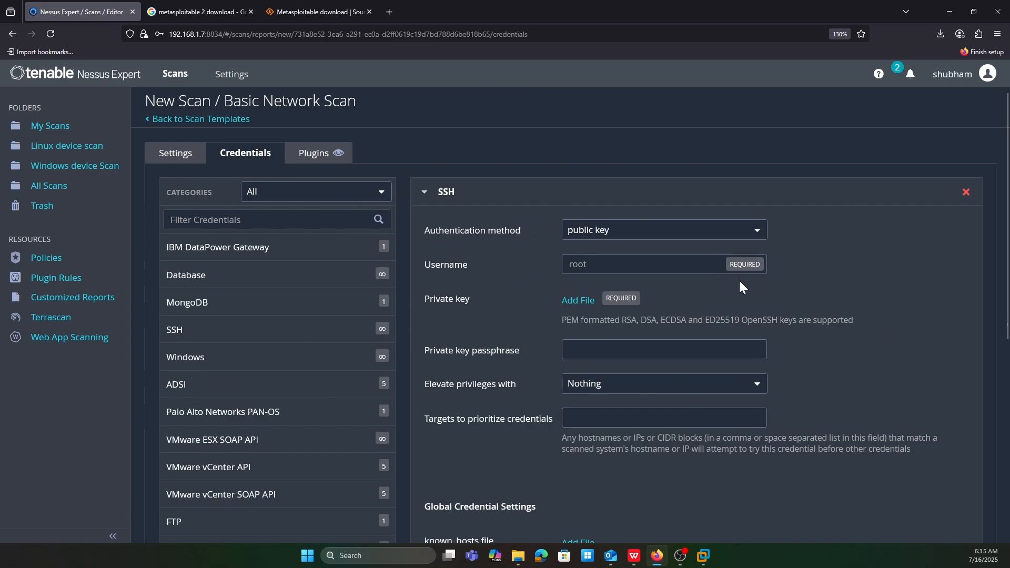
Step: Set the SSH authentication method to password and enter the target machine's username and account password
click(604, 231)
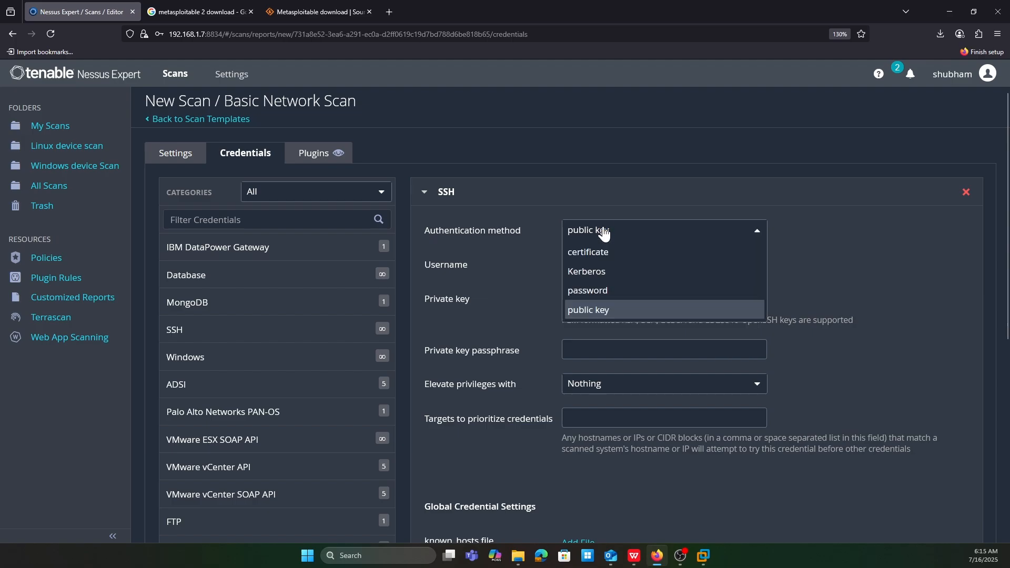
click(605, 292)
click(597, 272)
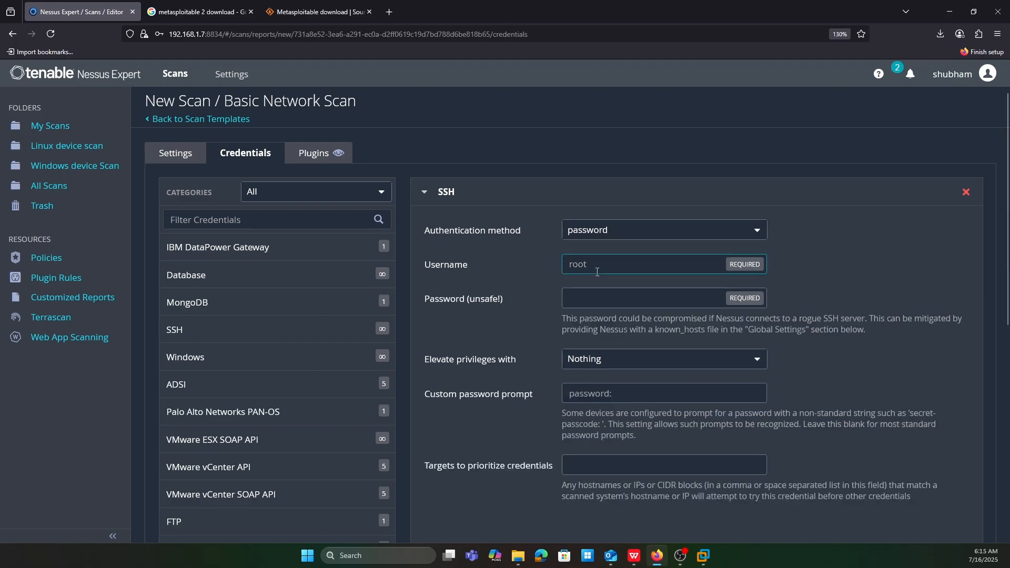
text(msfadmin)
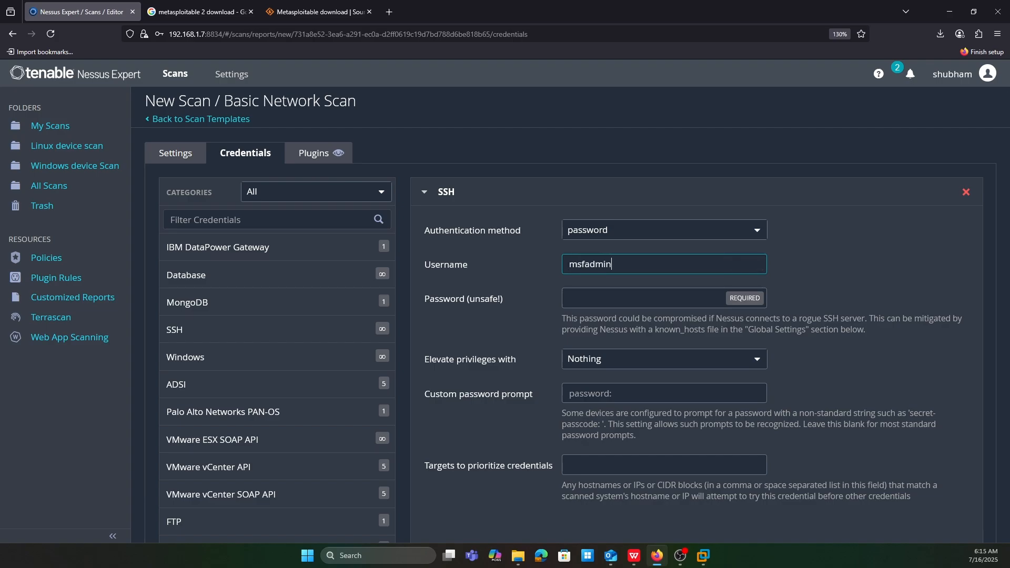
key(Tab)
text(msfadmin)
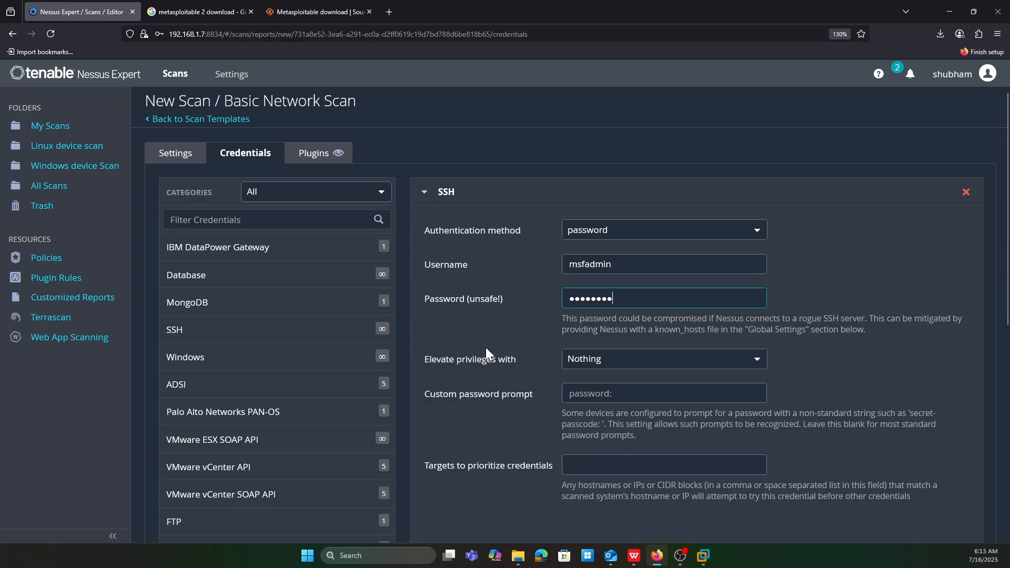
Step: Elevate SSH privileges with su+sudo, reusing the SSH username as su user and sudo user, and fill in the escalation password
click(648, 361)
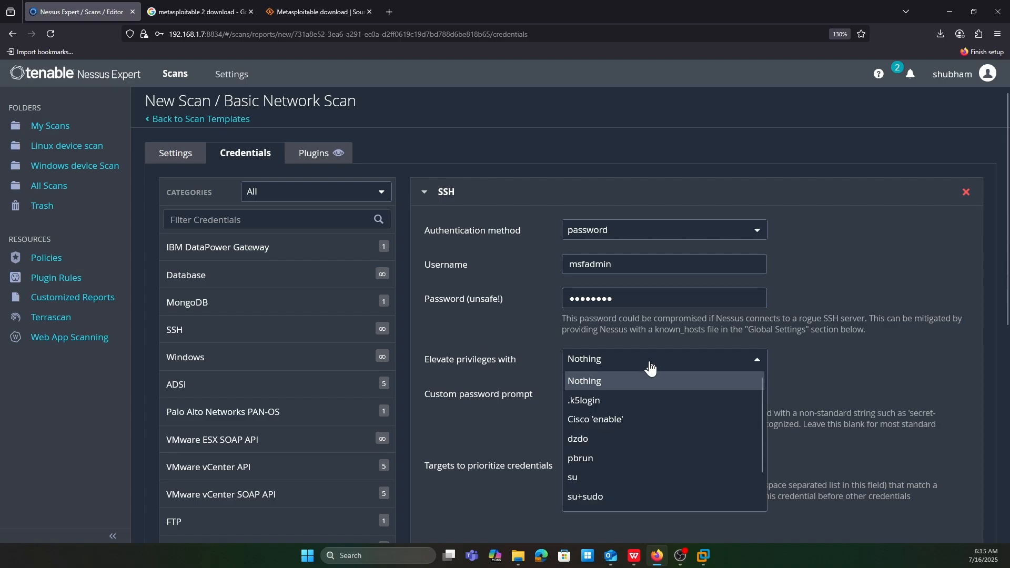
click(587, 497)
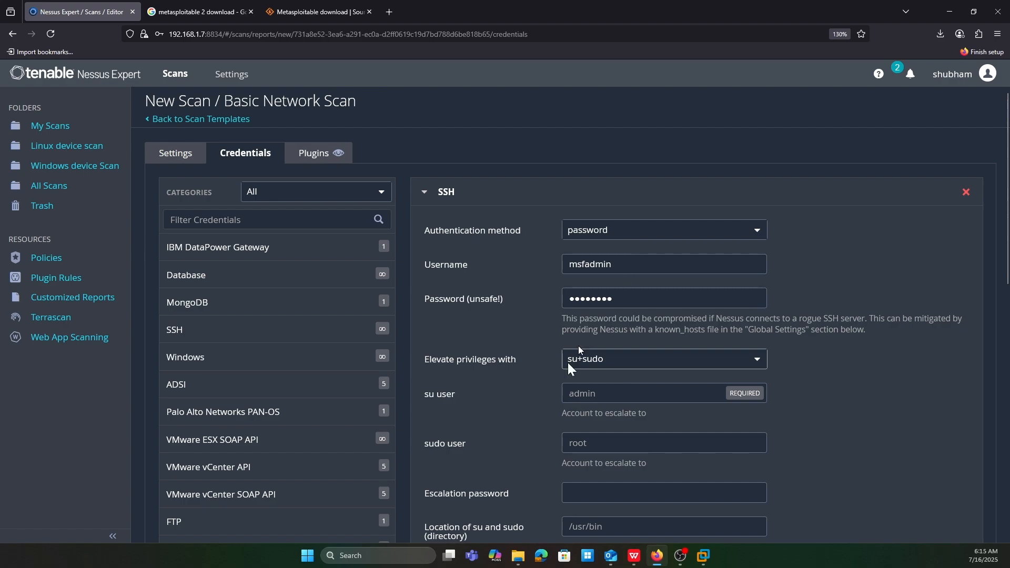
drag(641, 258, 553, 258)
key(ctrl+c)
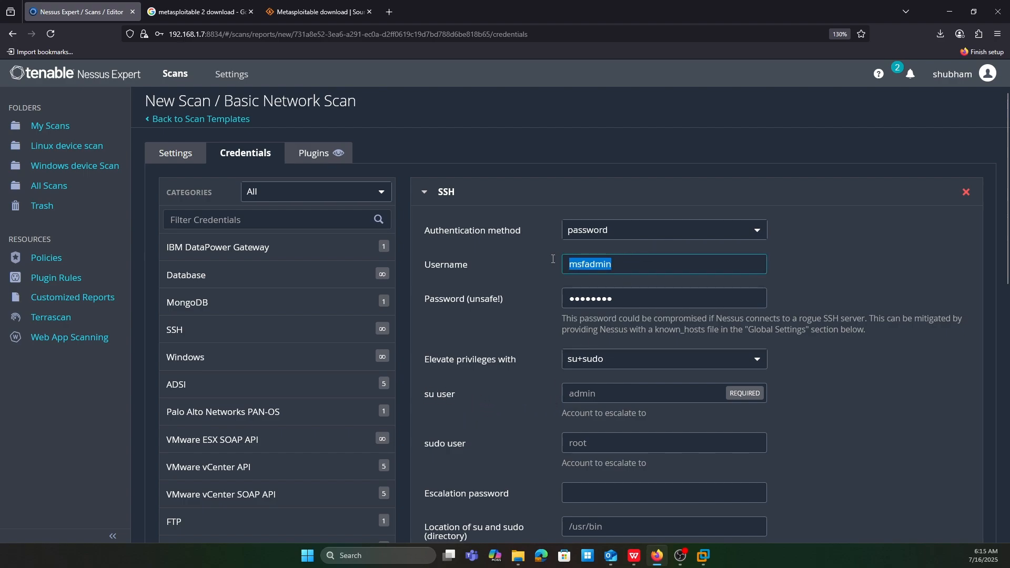
click(613, 393)
key(ctrl+v)
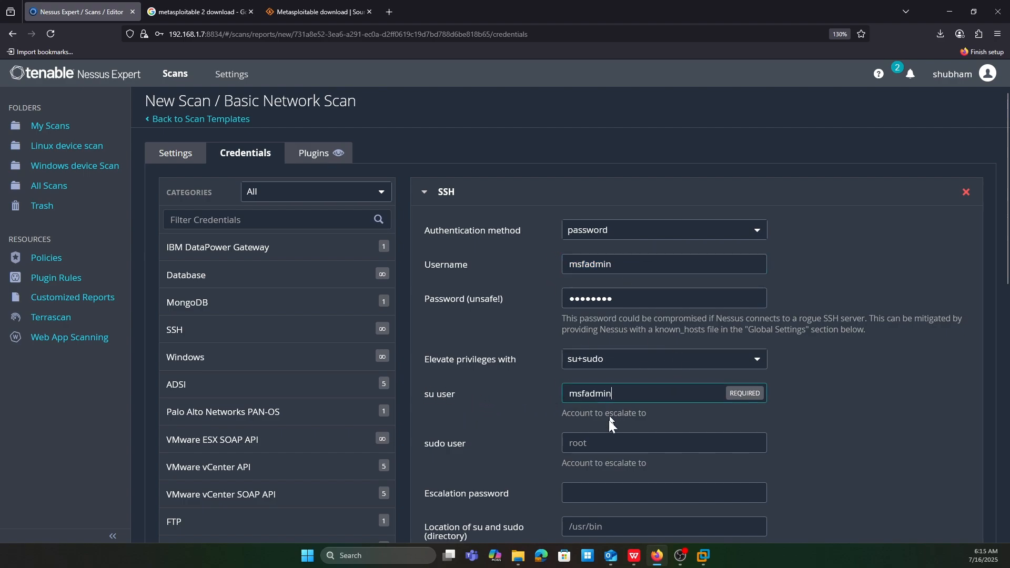
click(595, 445)
key(ctrl+v)
click(605, 493)
key(ctrl+v)
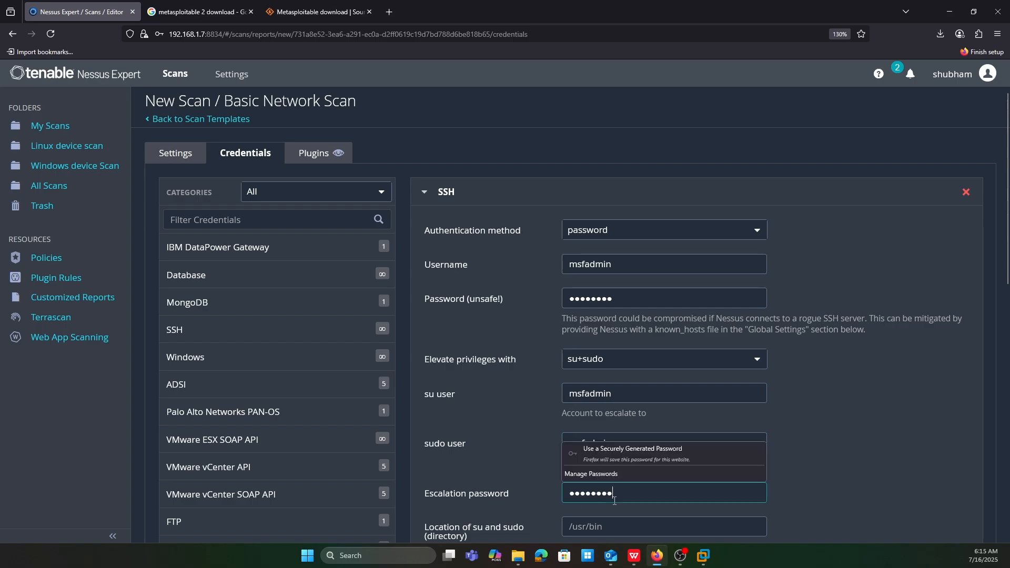
Step: Review the remaining SSH credential fields and the global credential settings, and collapse the SSH section
scroll(631, 435, down, 2)
scroll(630, 435, down, 1)
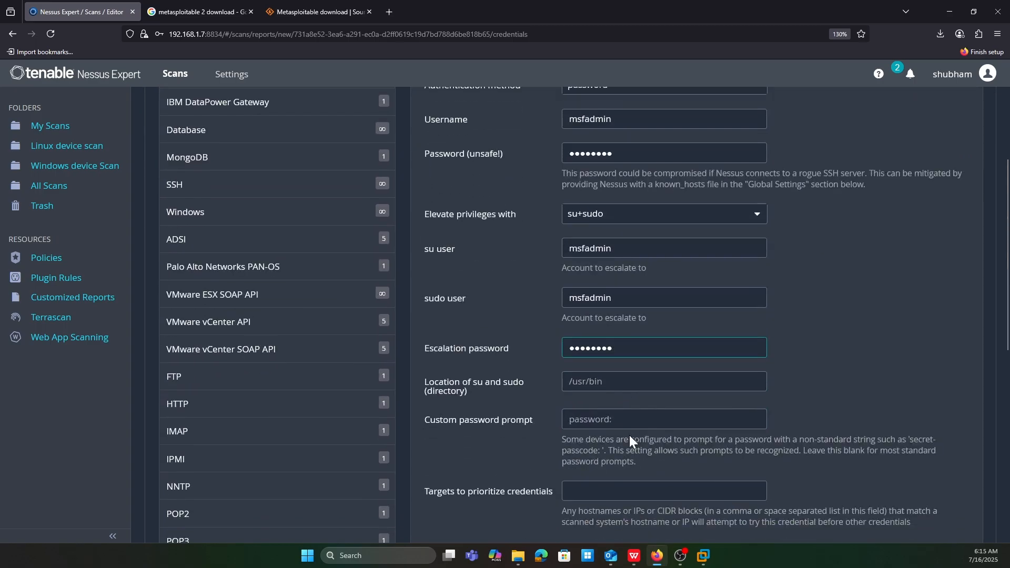
scroll(629, 434, down, 3)
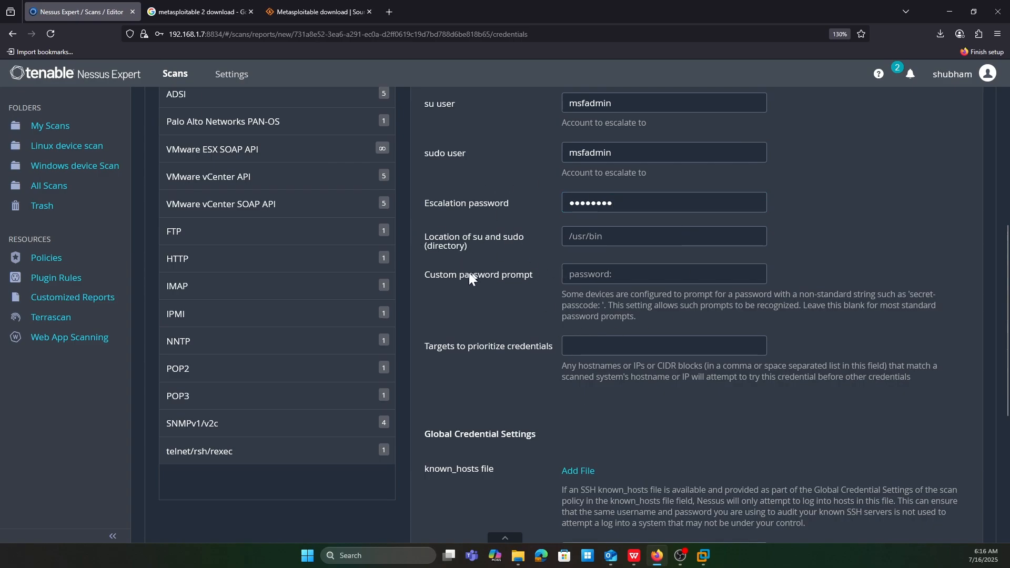
scroll(579, 340, down, 4)
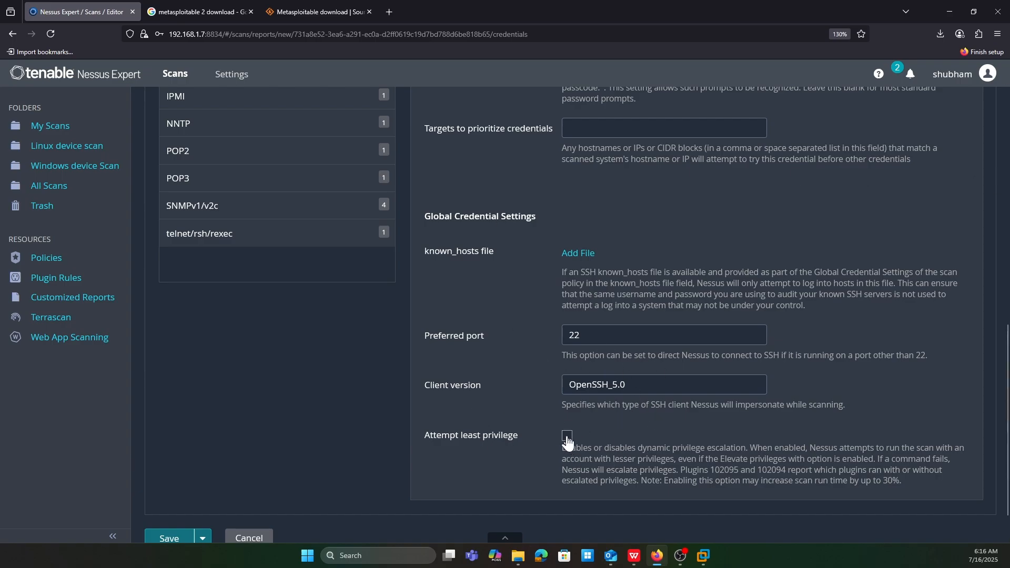
scroll(570, 442, up, 5)
scroll(569, 433, up, 4)
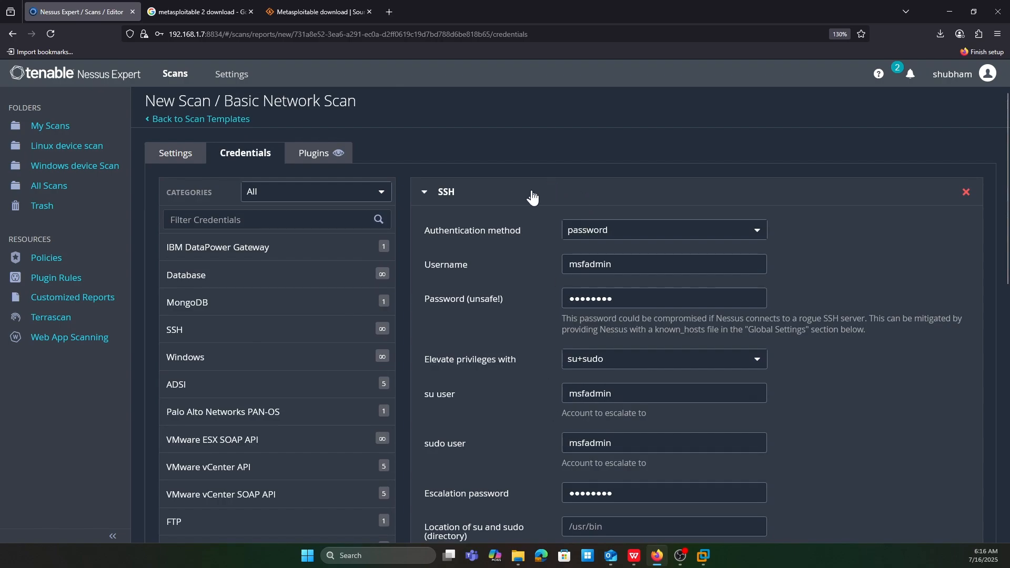
click(428, 195)
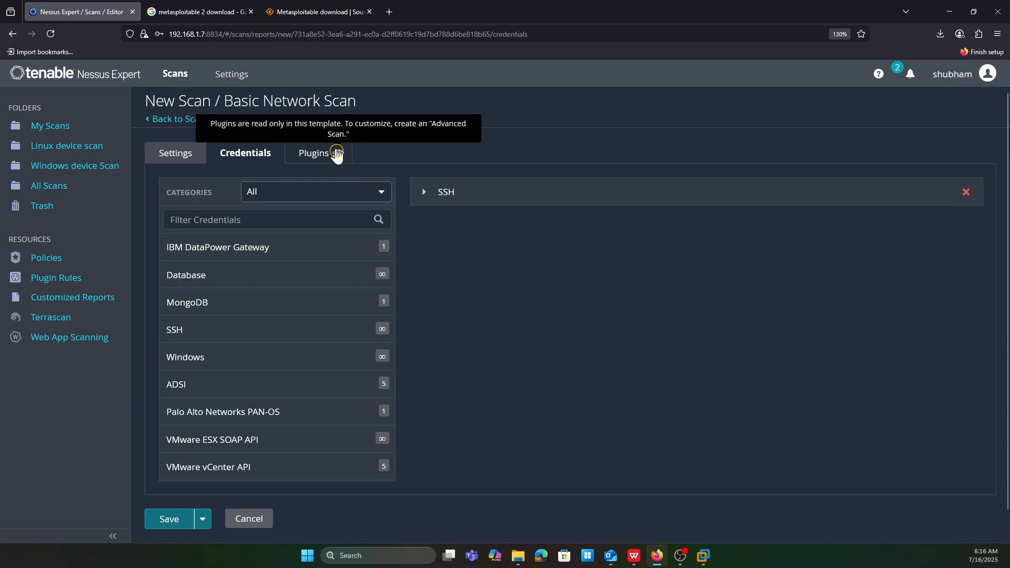
Step: Browse the scan's plugin families and list the plugins under Azure Linux Local Security Checks and Ubuntu Local Security Checks
click(338, 153)
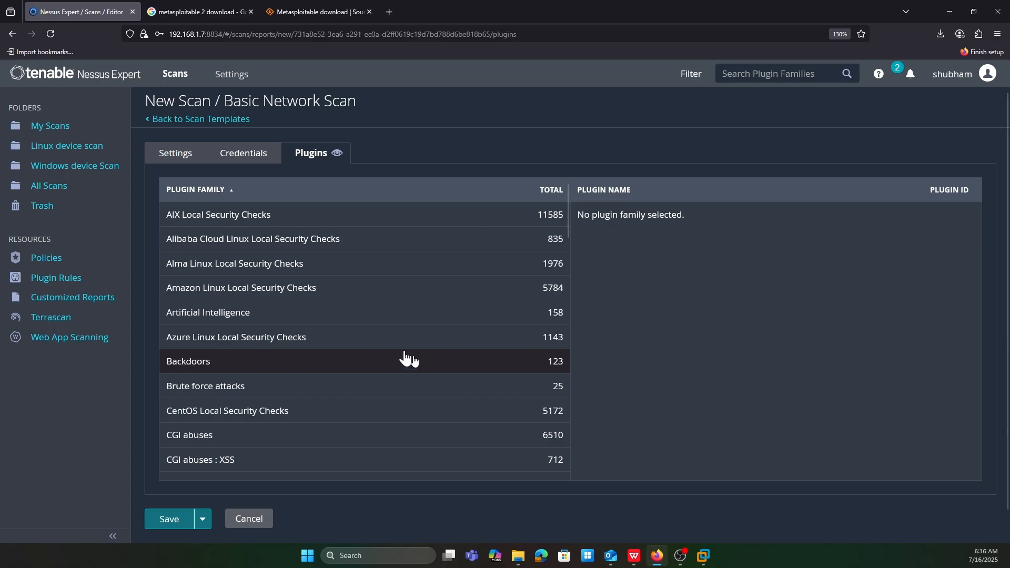
click(227, 346)
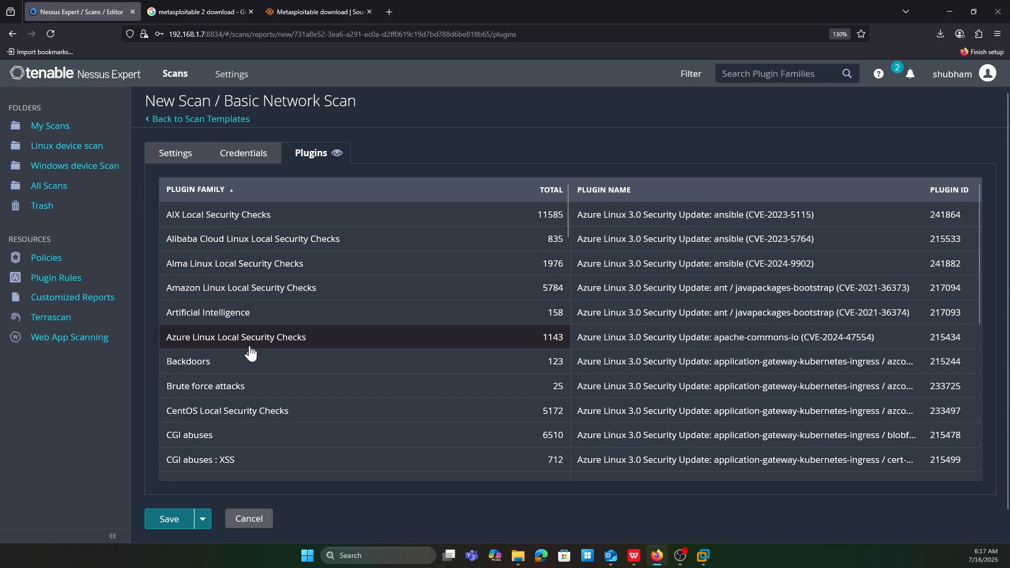
scroll(308, 451, down, 15)
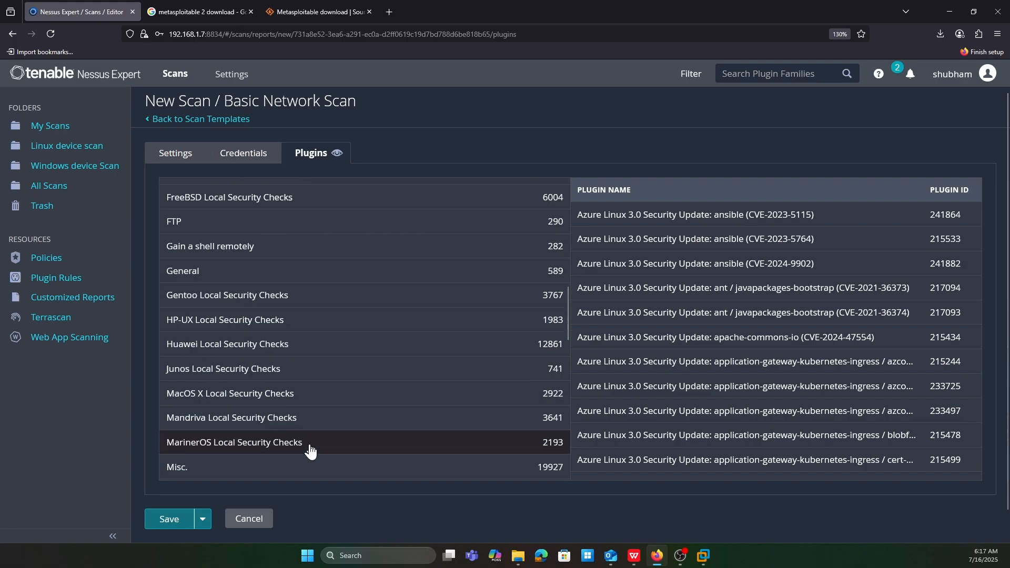
scroll(311, 451, down, 5)
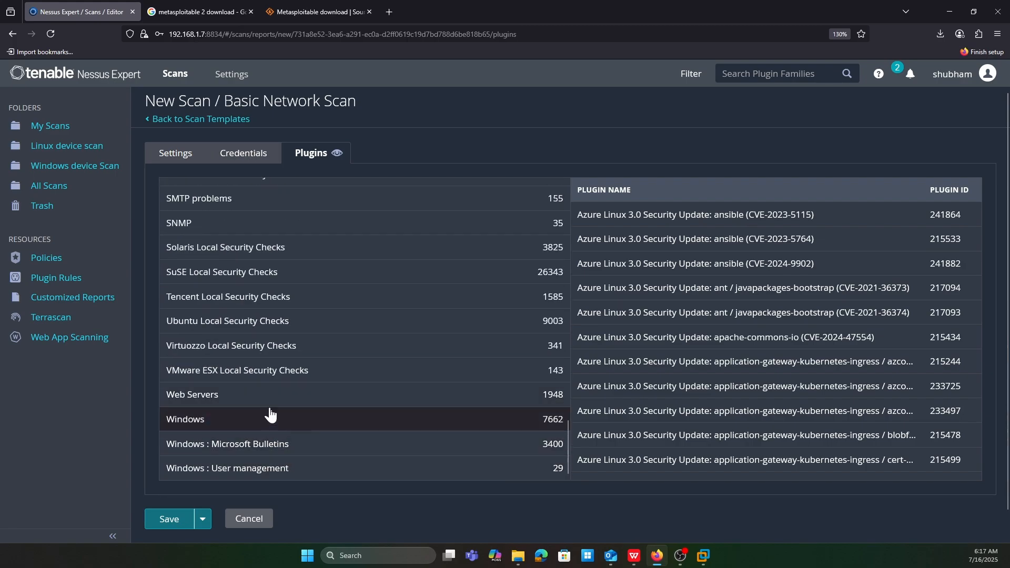
click(244, 322)
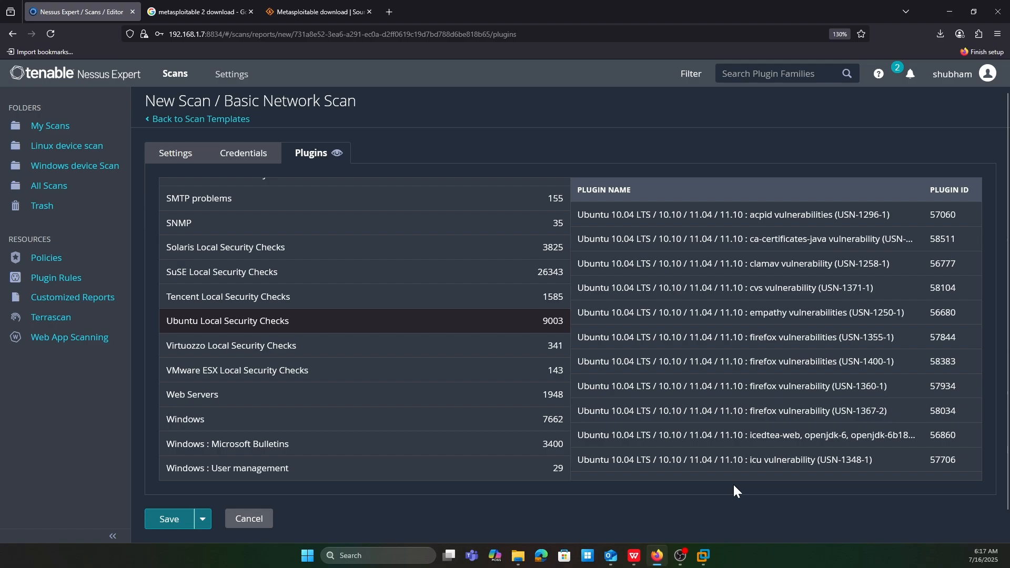
Step: Set the scan type in the scan's advanced settings to Custom
click(257, 156)
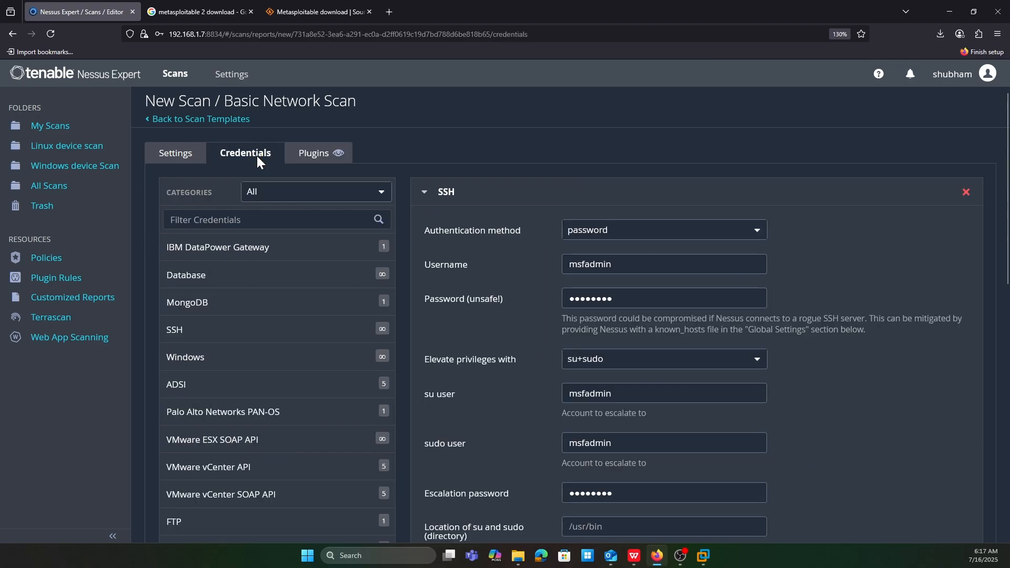
click(189, 155)
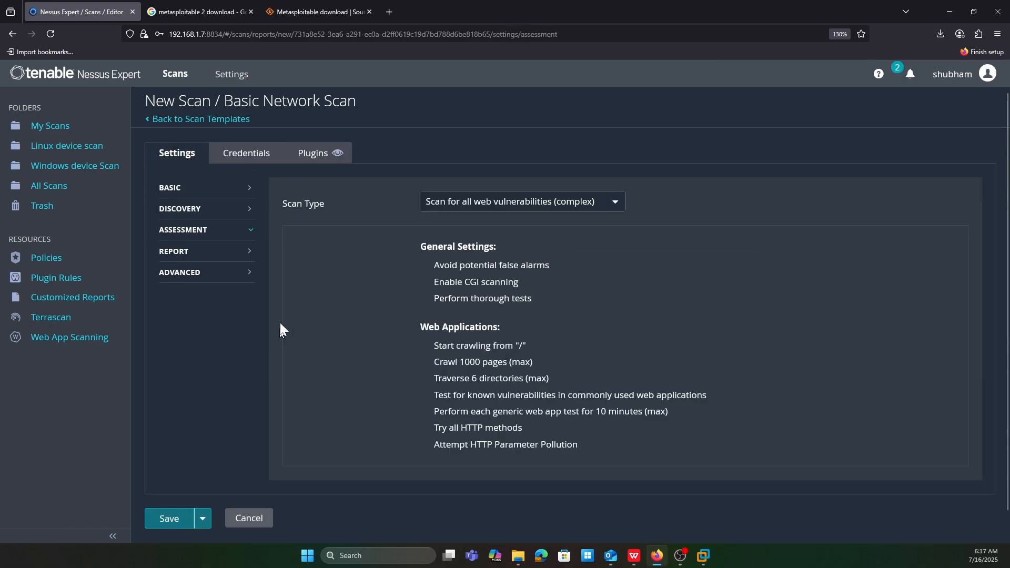
click(237, 275)
click(508, 203)
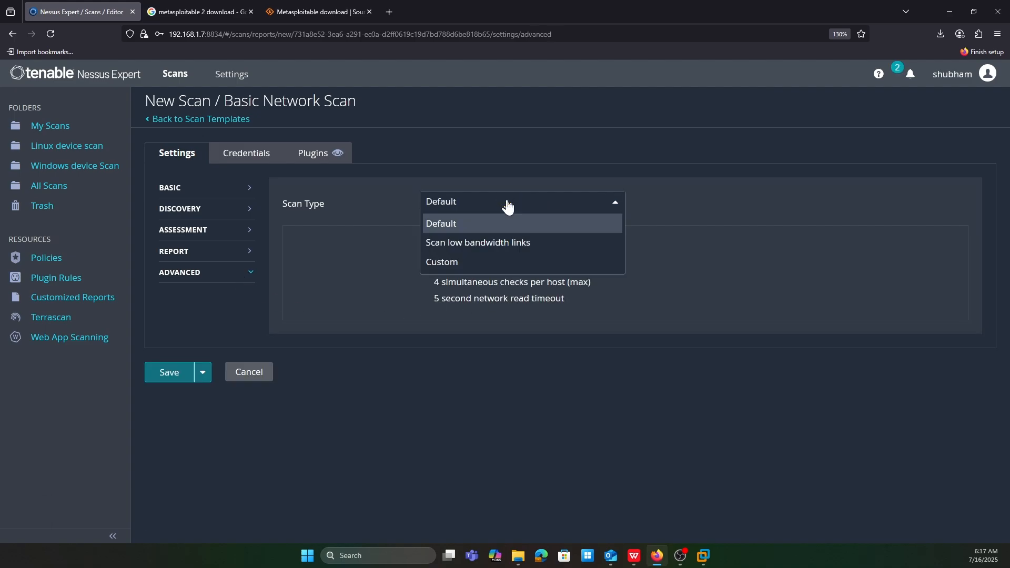
click(458, 262)
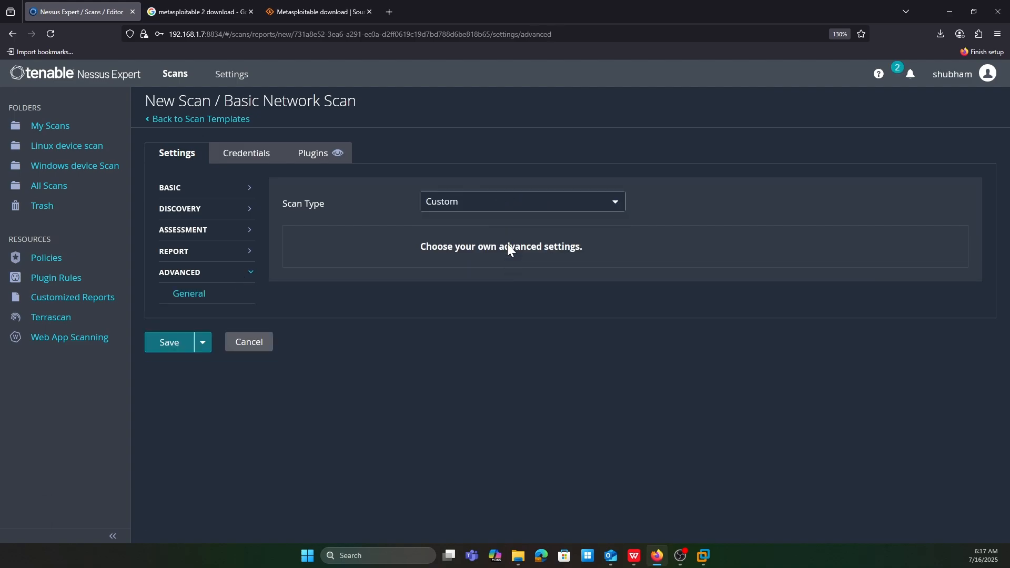
Step: Examine the general advanced settings of the scan, in particular the description of the safe checks option
click(187, 293)
scroll(584, 369, down, 15)
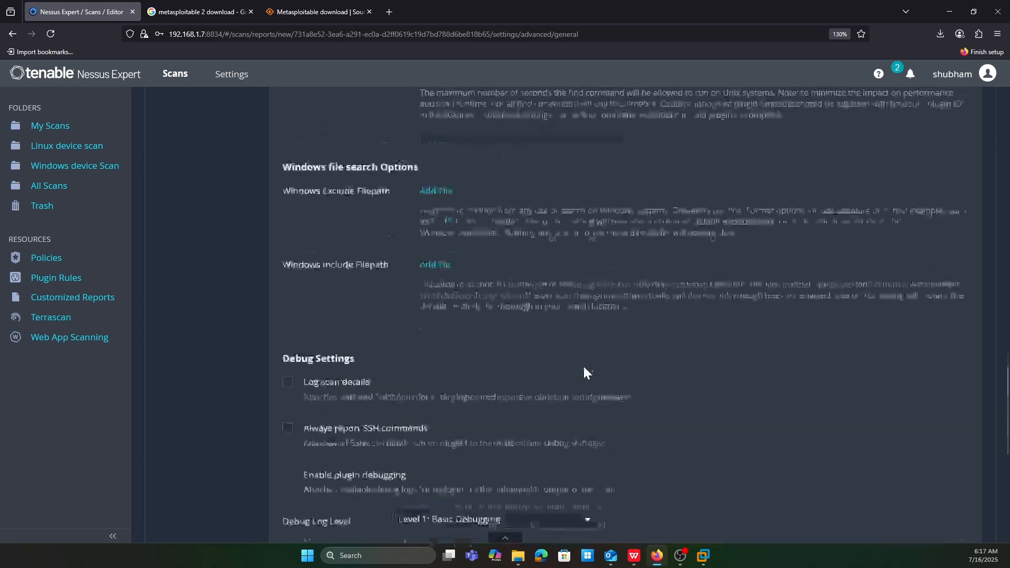
scroll(584, 369, down, 8)
scroll(575, 431, up, 20)
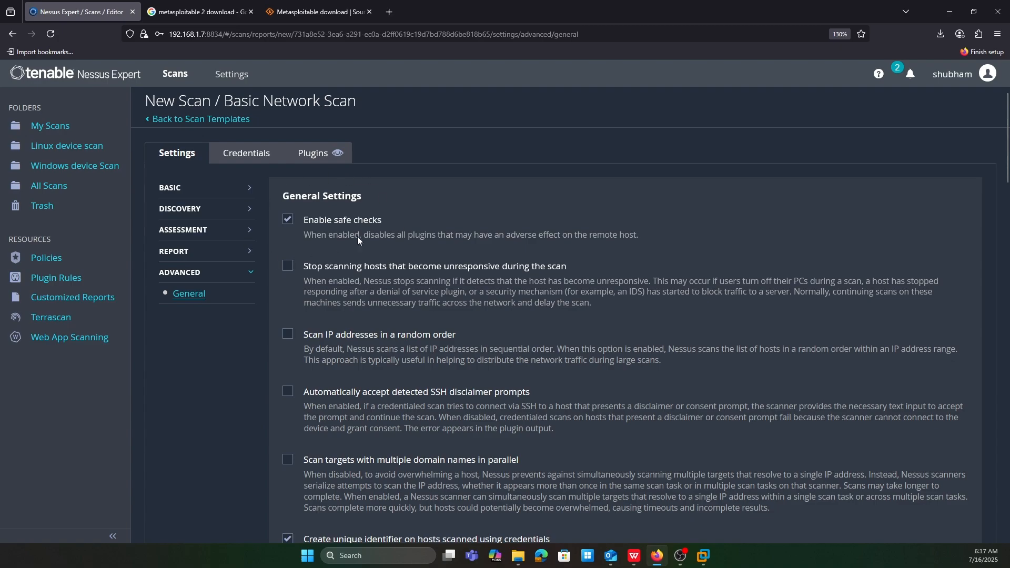
drag(315, 216, 371, 216)
click(371, 216)
drag(306, 227, 638, 235)
click(440, 267)
drag(357, 232, 583, 238)
click(583, 238)
scroll(518, 291, down, 4)
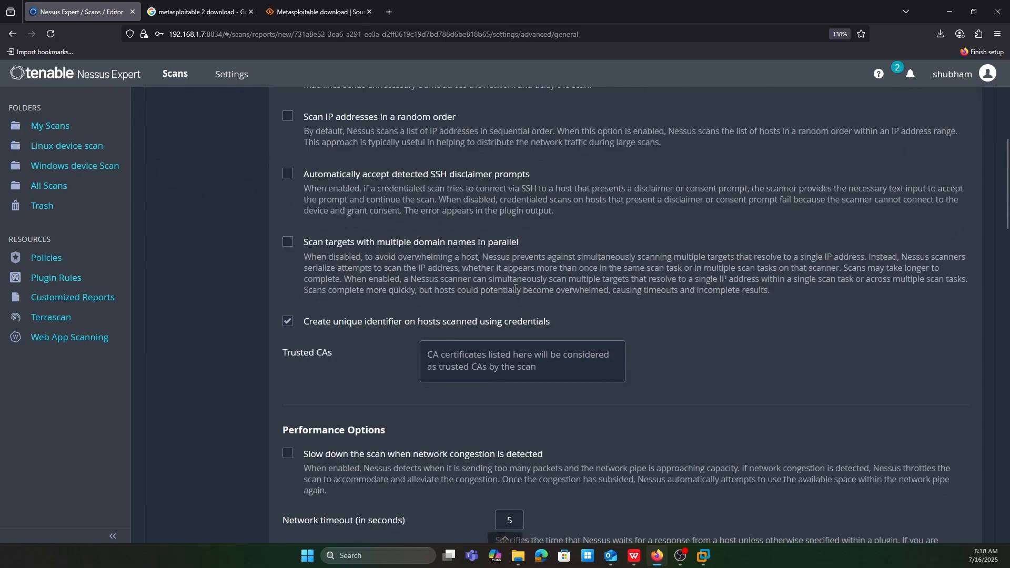
Step: Enable stopping scans of unresponsive hosts, scanning IP addresses in random order, and automatically accepting detected SSH disclaimer prompts
scroll(515, 288, up, 4)
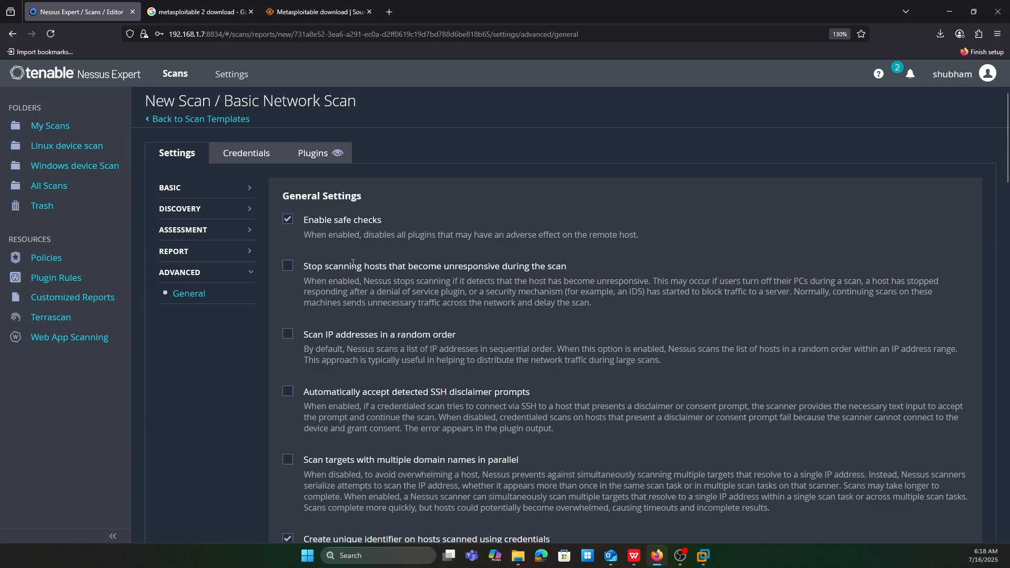
drag(331, 343, 465, 360)
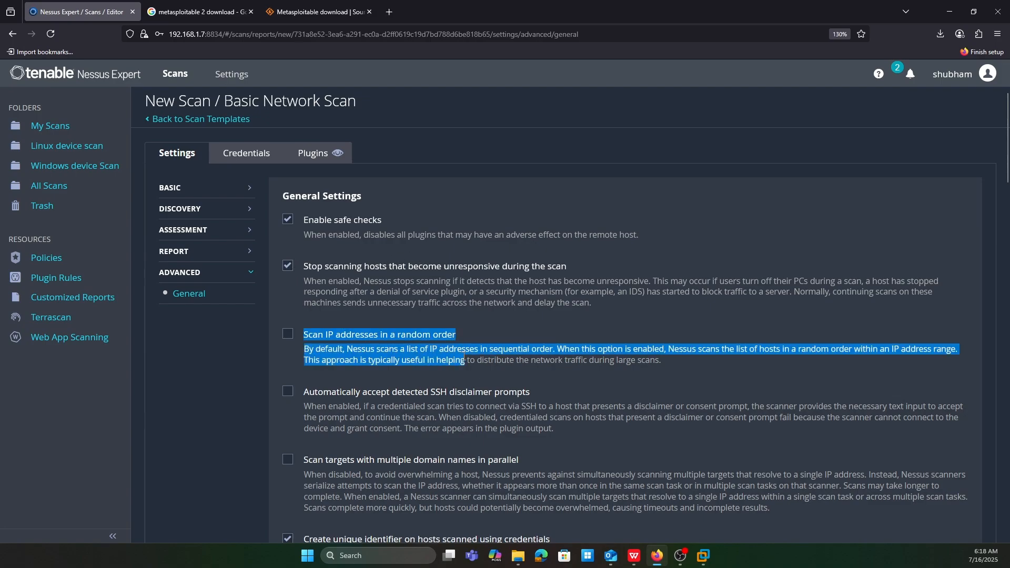
click(364, 341)
click(290, 337)
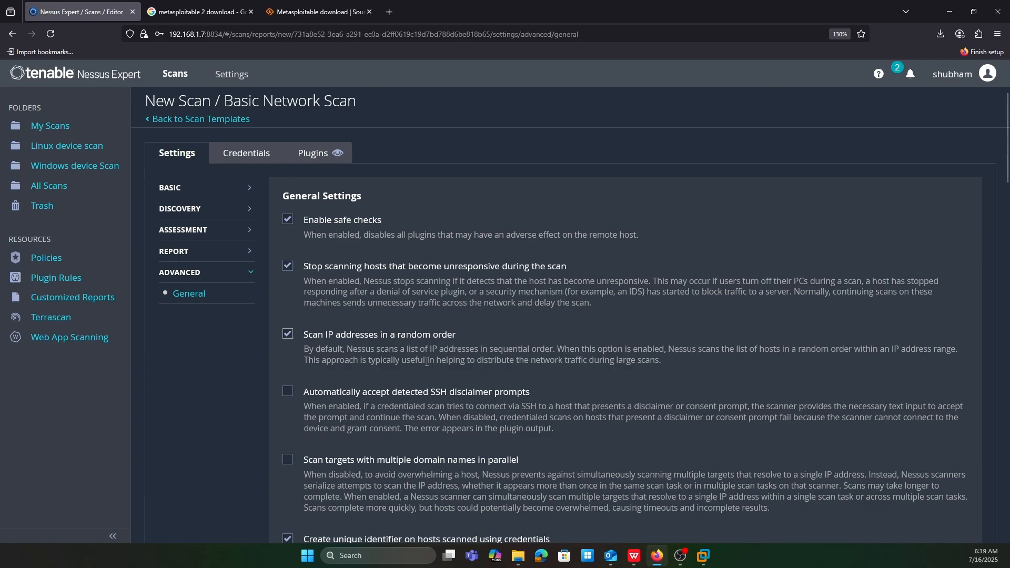
scroll(268, 410, down, 3)
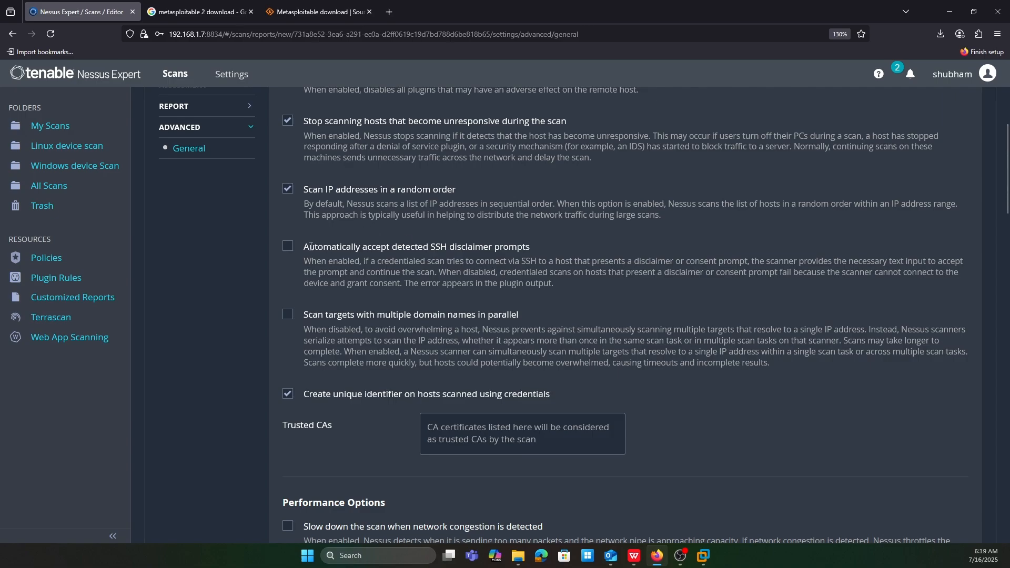
click(290, 246)
Step: Read the description of the option for scanning targets with multiple domain names in parallel
scroll(398, 296, down, 2)
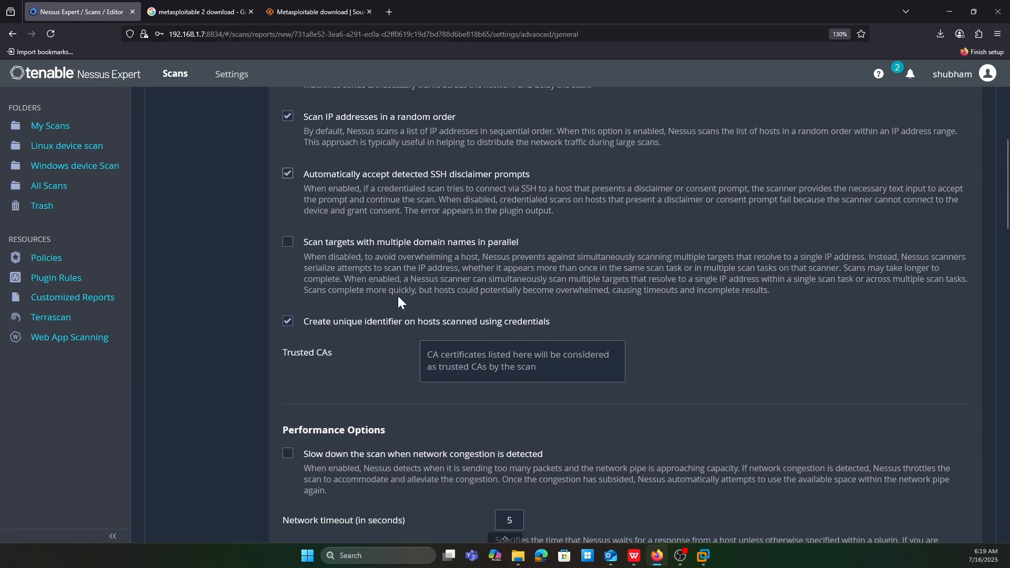
scroll(400, 298, down, 2)
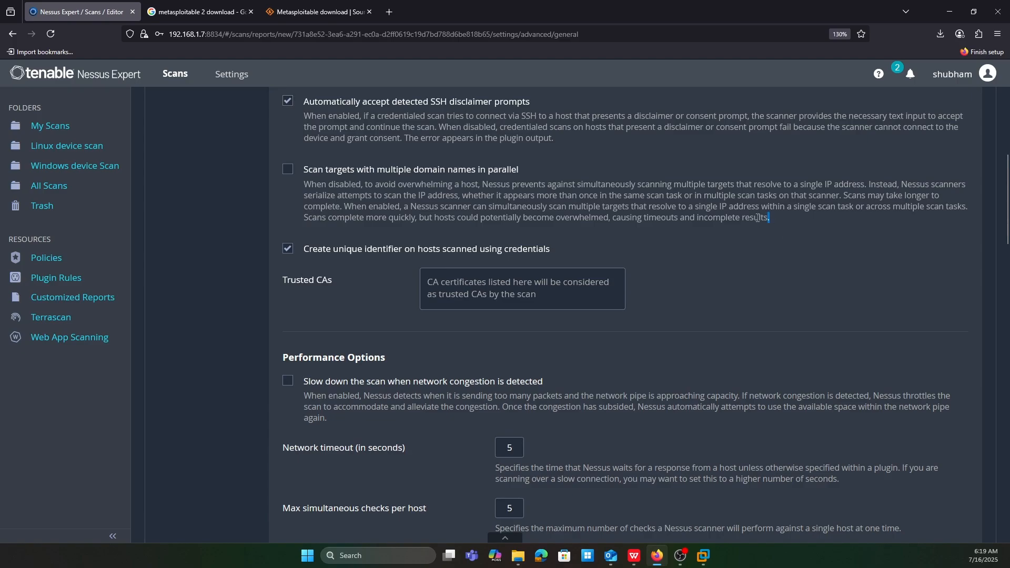
drag(758, 230, 311, 185)
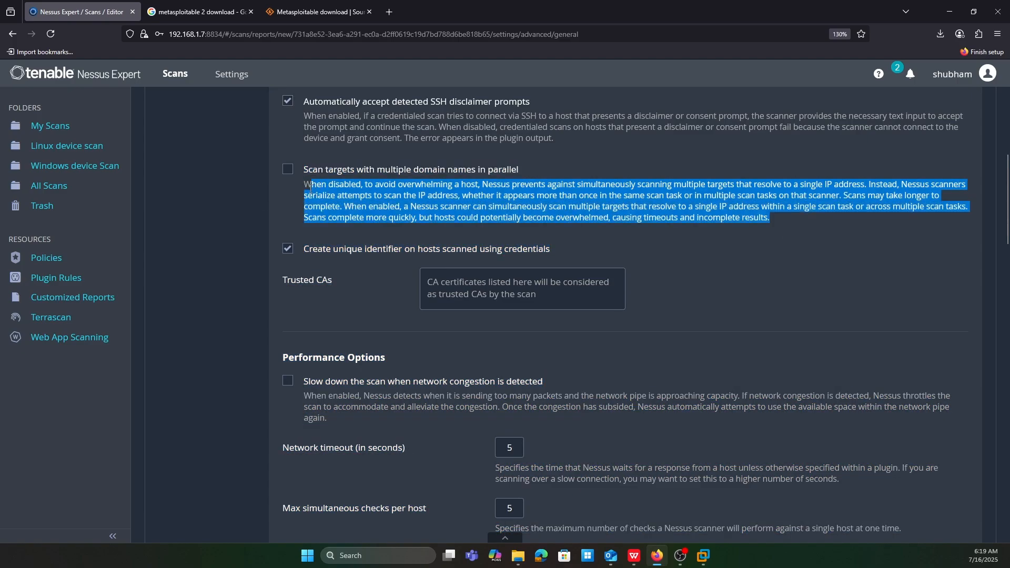
click(311, 187)
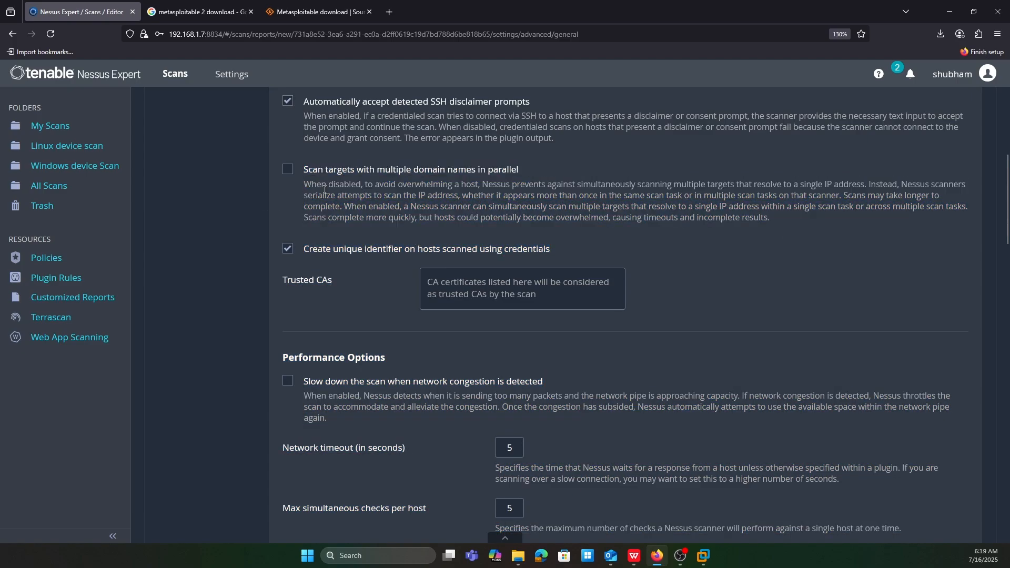
drag(304, 185, 778, 217)
click(614, 202)
Step: Review the performance options, including the maximum simultaneous checks per host and hosts per scan
scroll(512, 392, down, 4)
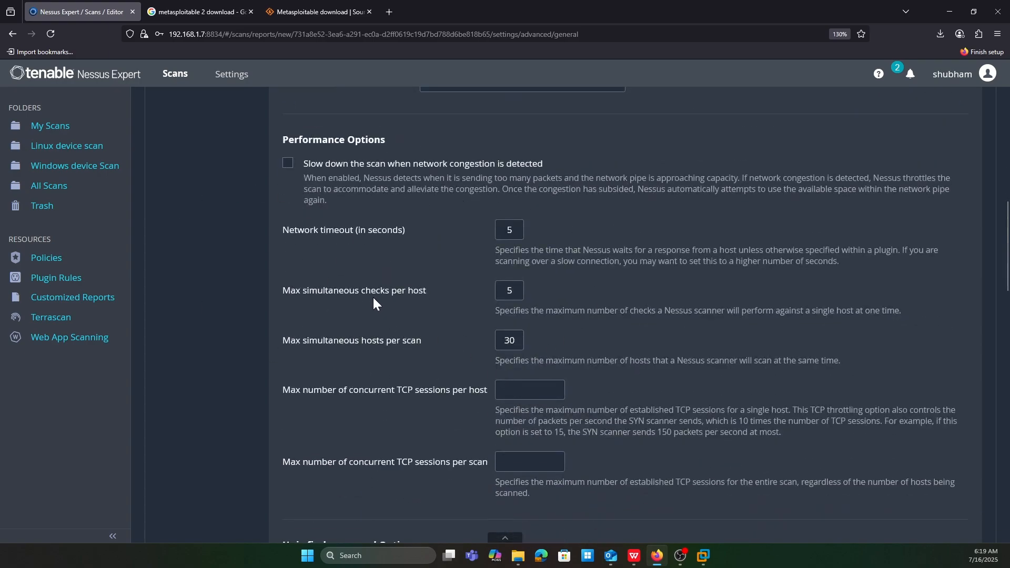
scroll(363, 284, down, 3)
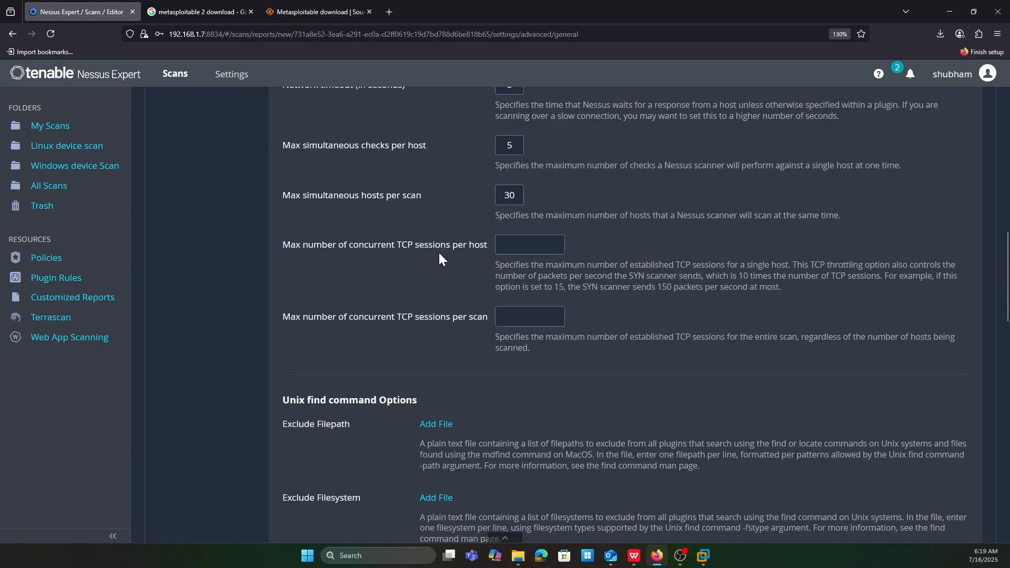
drag(350, 195, 386, 191)
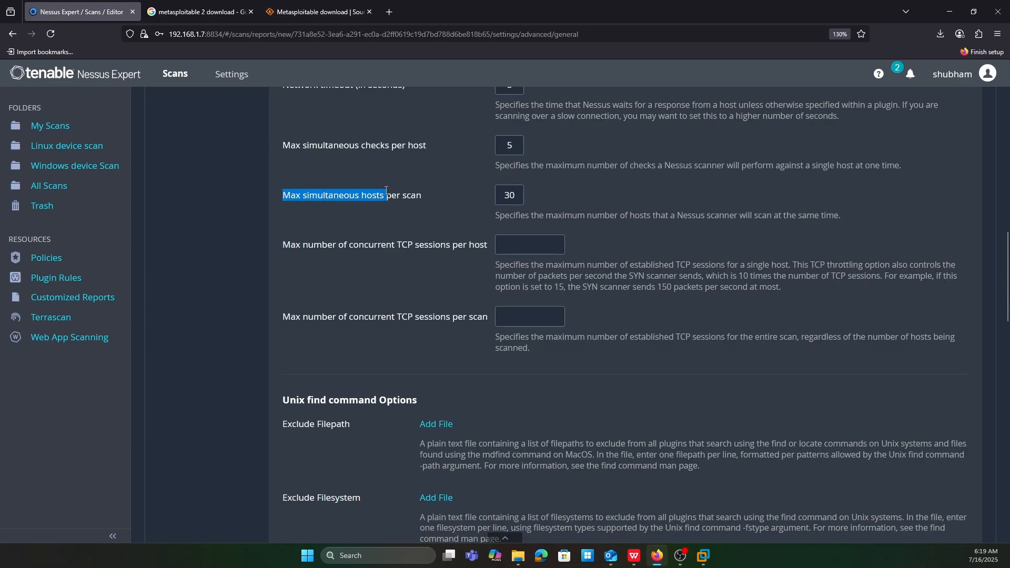
click(386, 191)
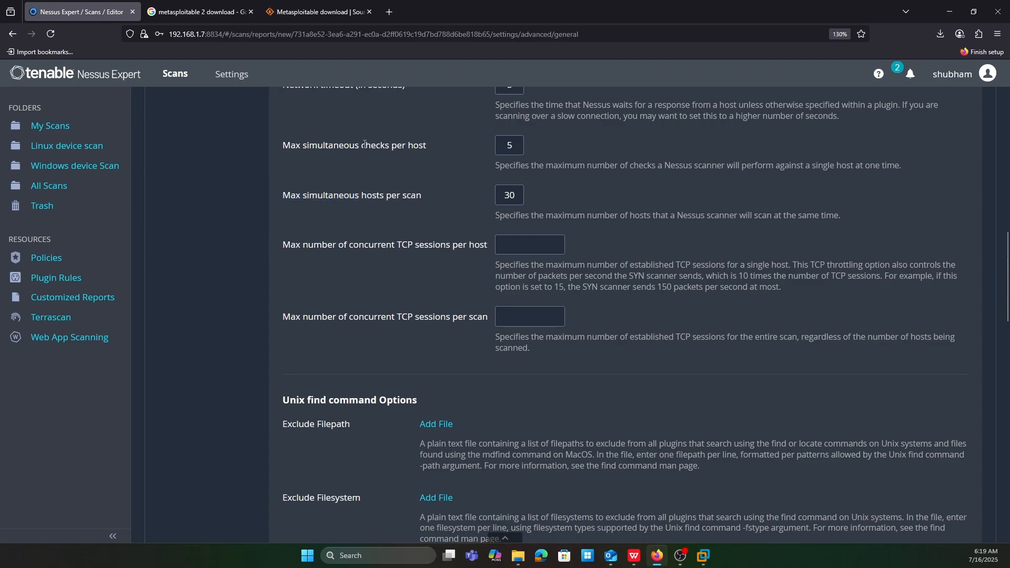
drag(340, 144, 439, 137)
click(440, 137)
Step: Review the Unix find command, Windows file search and debug settings of the scan
scroll(441, 162, down, 10)
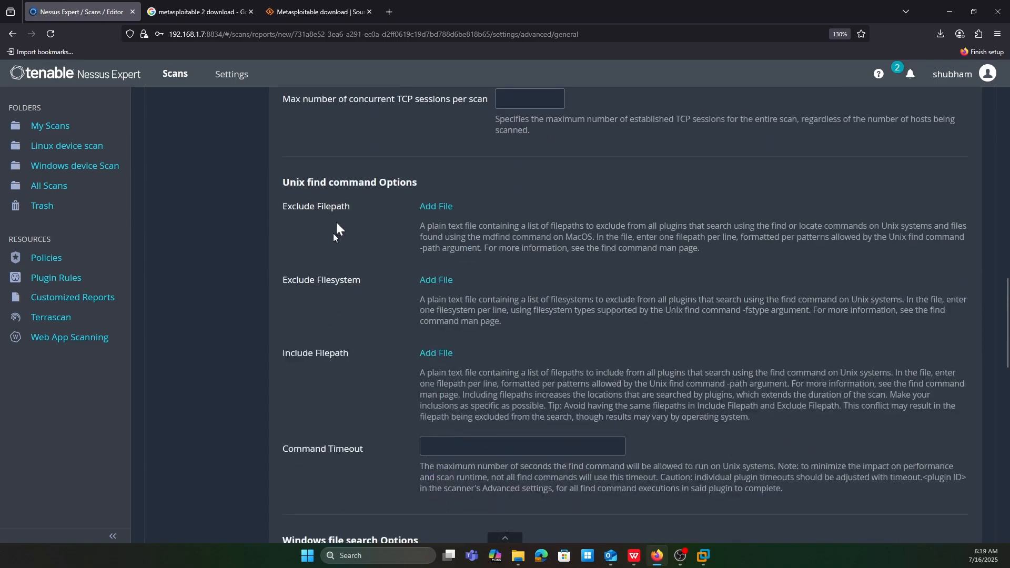
scroll(367, 351, down, 3)
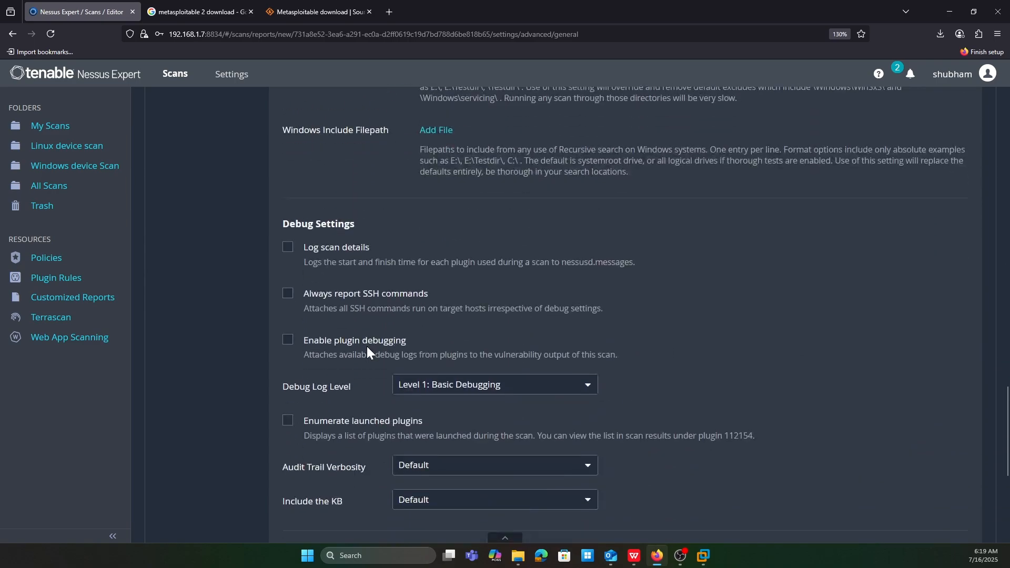
mouse_move(283, 221)
mouse_down()
mouse_move(365, 220)
mouse_move(271, 220)
mouse_up()
click(365, 220)
click(372, 252)
scroll(373, 251, up, 9)
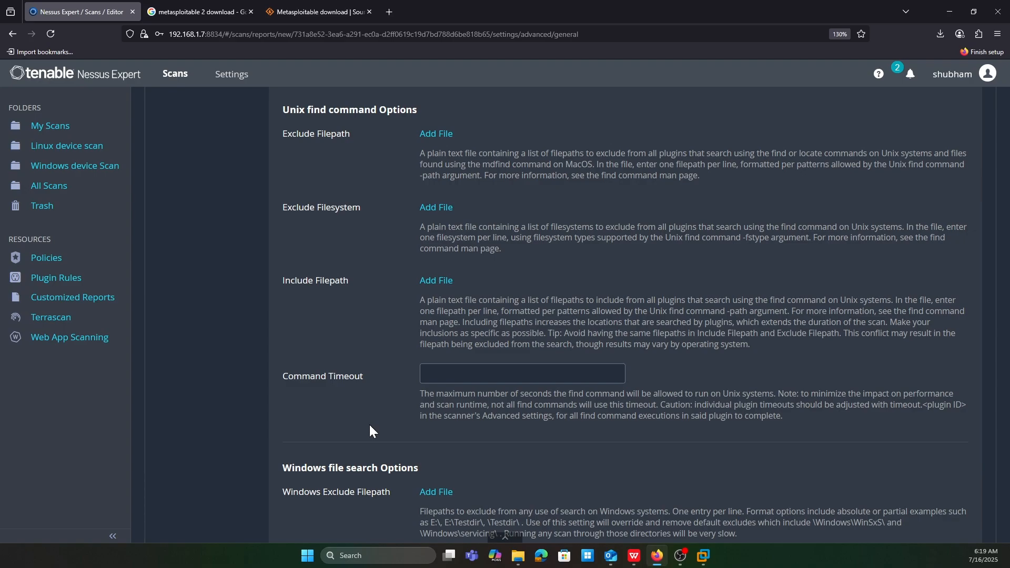
scroll(389, 368, down, 8)
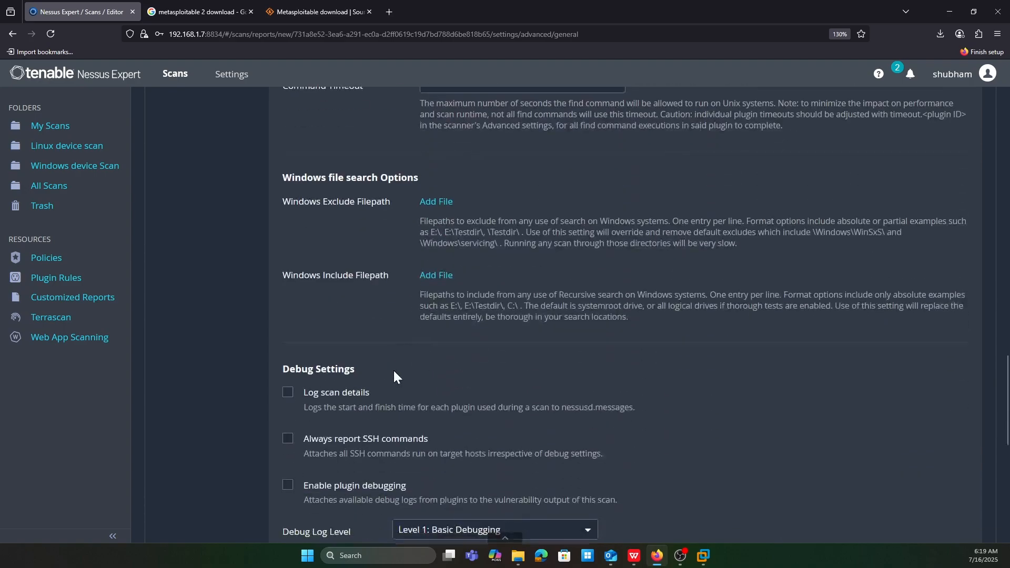
drag(362, 151, 394, 151)
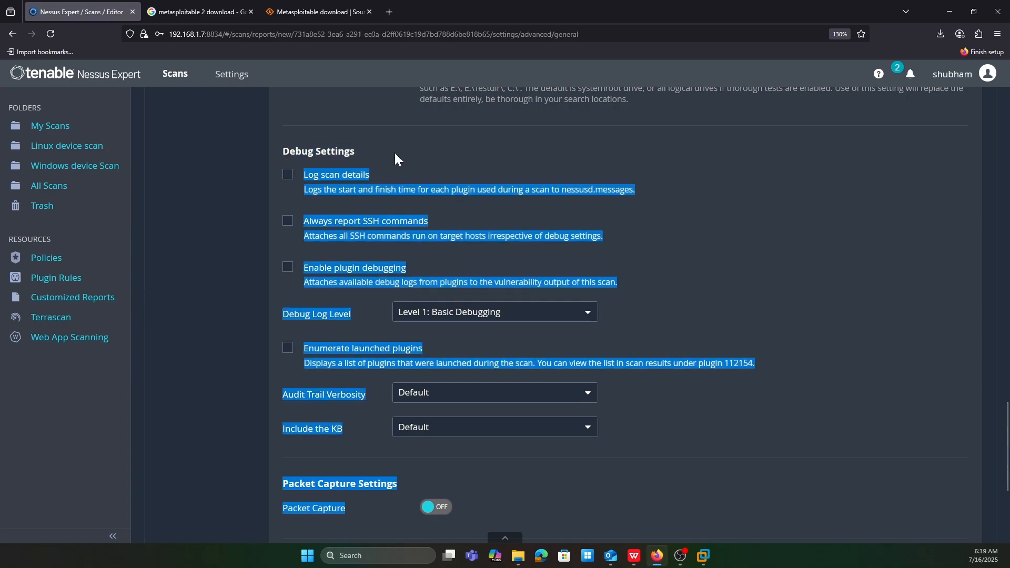
click(361, 152)
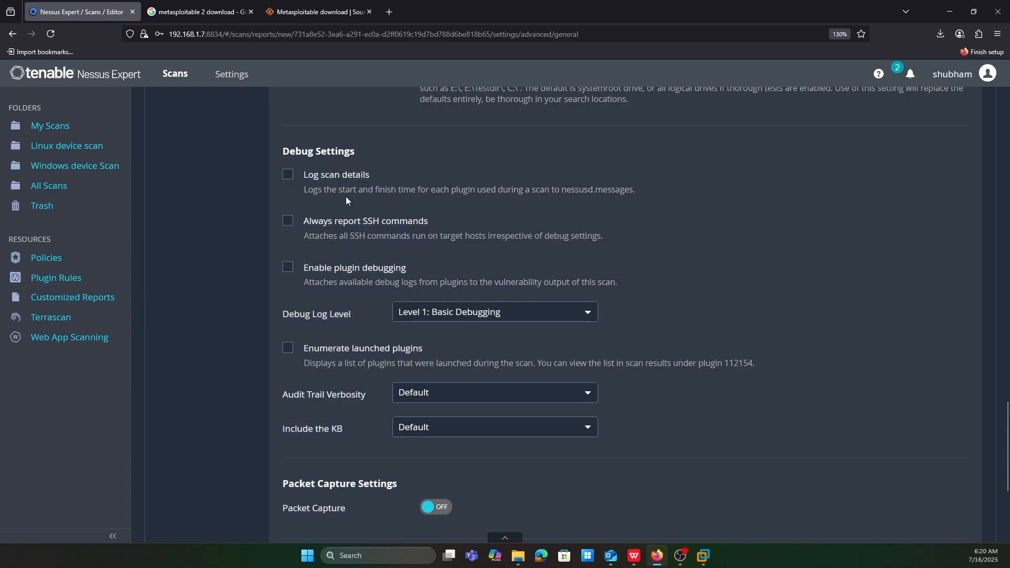
Step: Read the description of logging scan details in the debug settings and enable that option
drag(316, 171, 383, 175)
click(393, 176)
drag(329, 190, 586, 191)
click(420, 195)
click(586, 191)
drag(472, 192, 648, 196)
click(648, 196)
click(298, 173)
Step: Enable plugin debugging and set the debug log level to Level 3: Full Debugging
drag(310, 225, 399, 224)
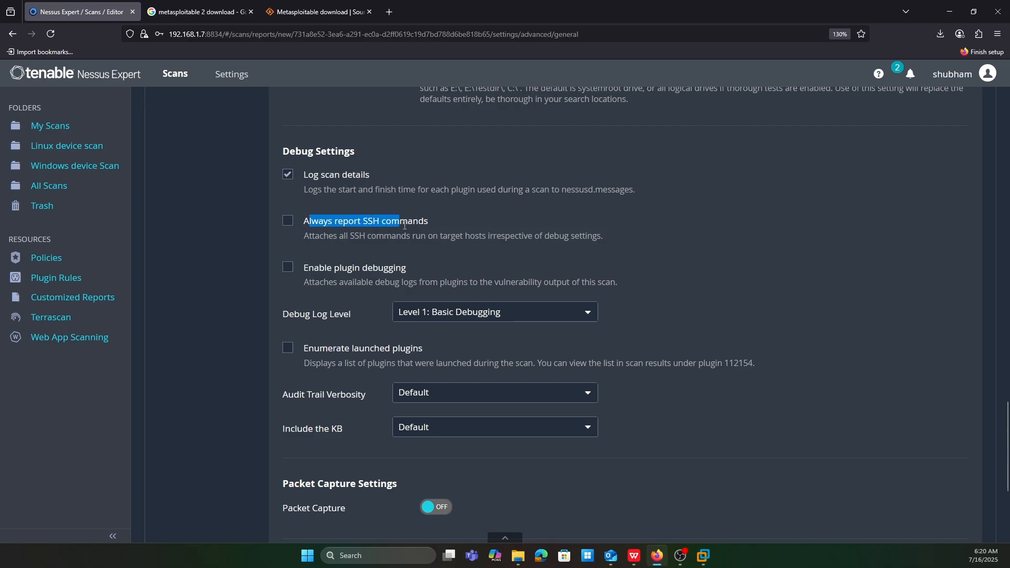
click(399, 224)
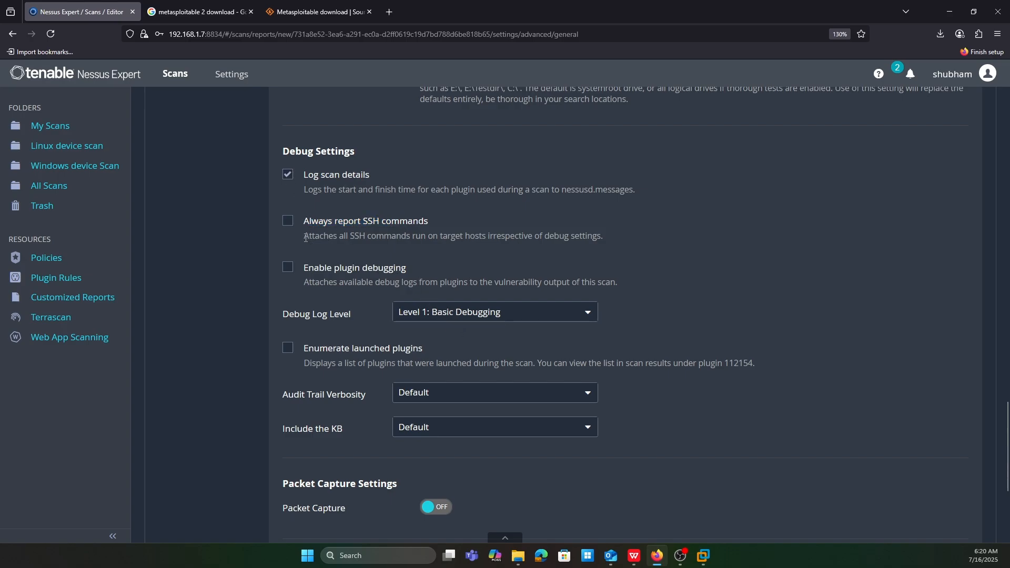
drag(306, 237, 447, 240)
drag(483, 236, 576, 238)
click(489, 237)
click(577, 238)
click(289, 269)
click(435, 315)
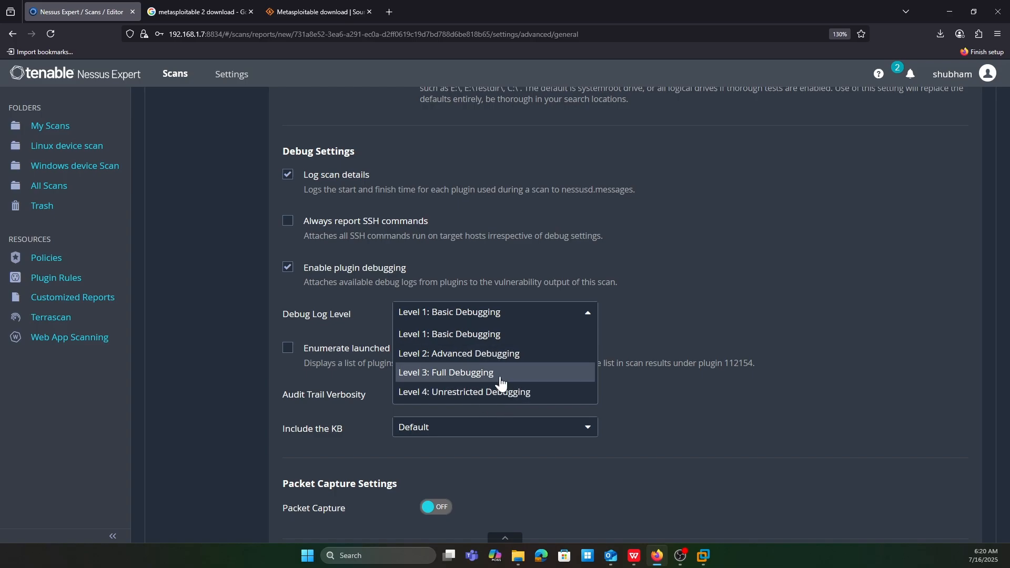
click(466, 393)
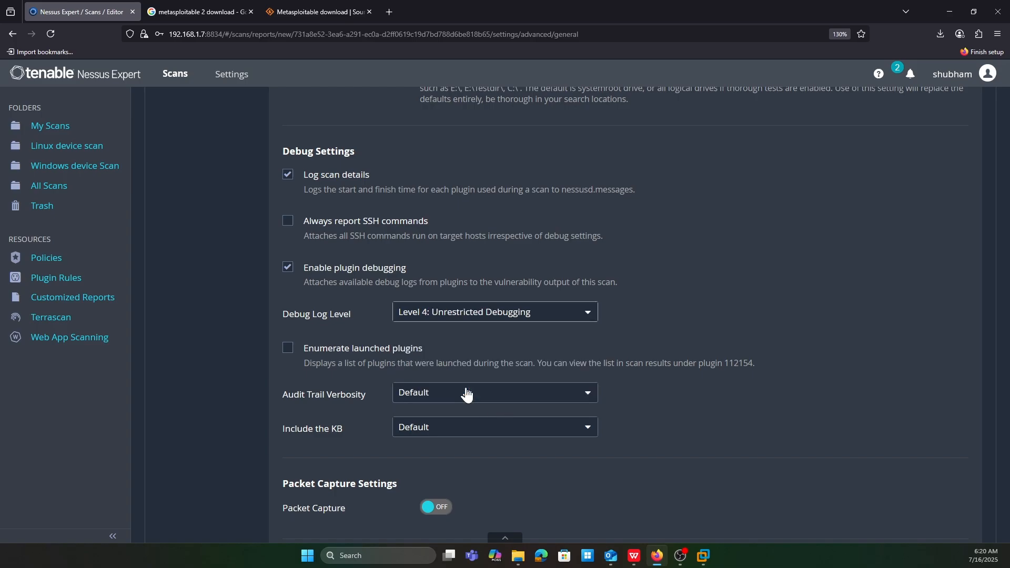
click(492, 314)
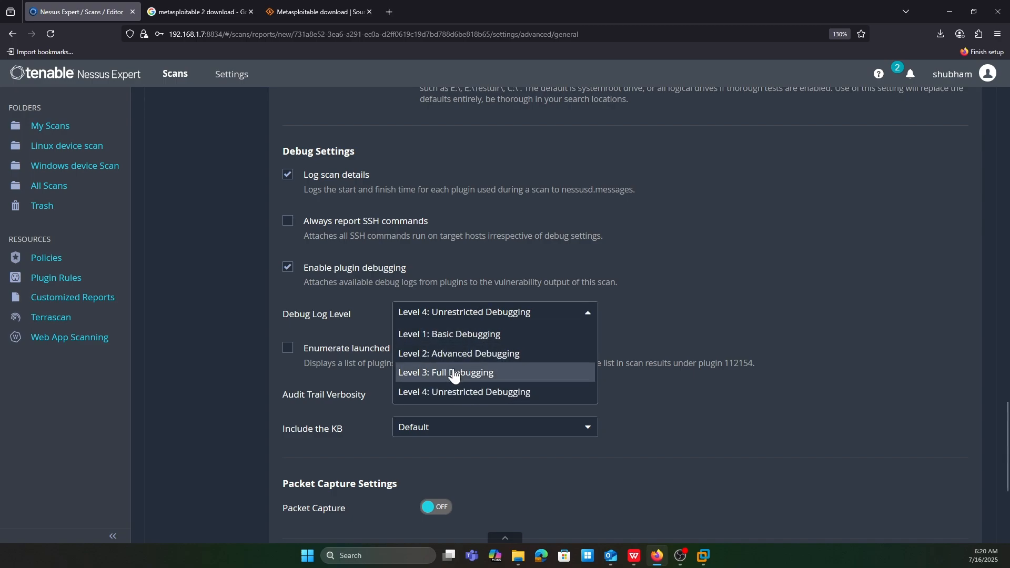
click(480, 369)
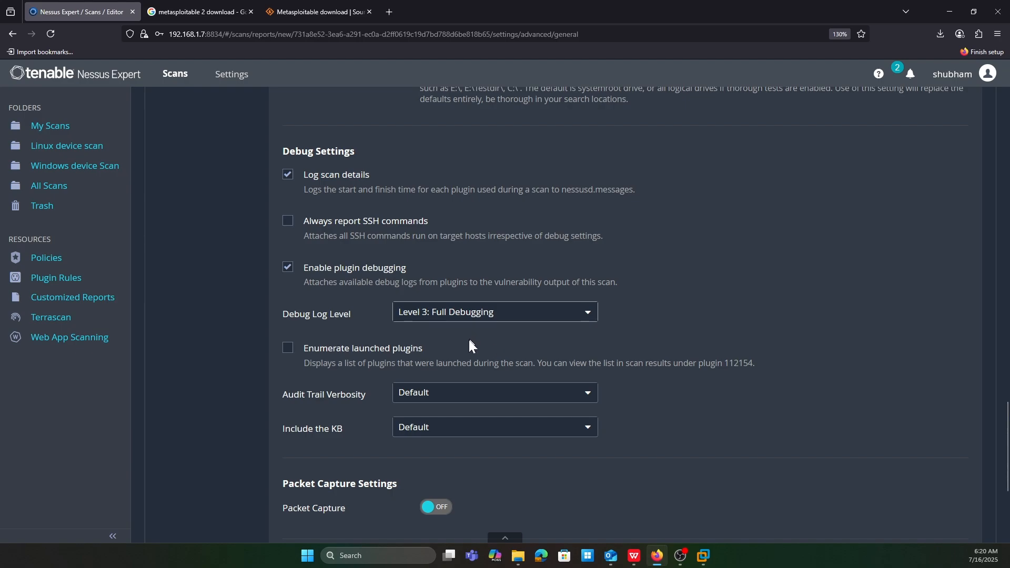
Step: Set the audit trail verbosity to All audit trail data and the KB option to Include KB
click(435, 402)
click(435, 422)
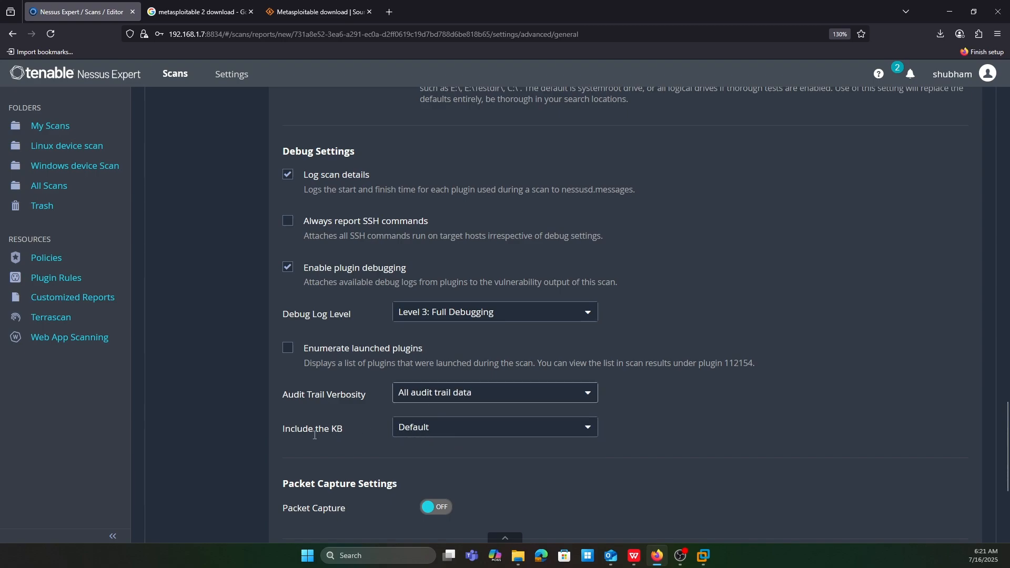
click(406, 431)
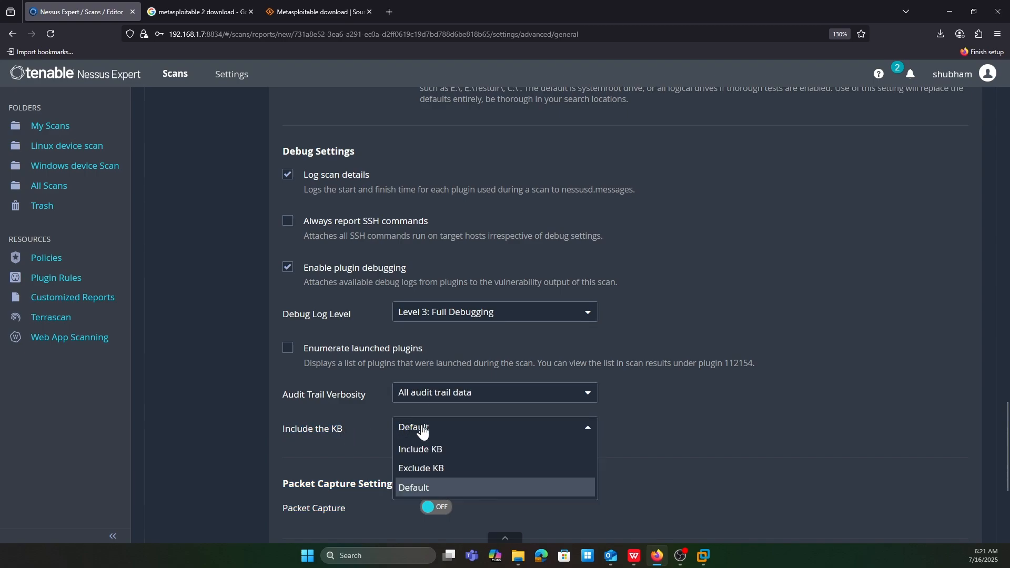
click(428, 451)
Step: Turn on packet capture for the scan
scroll(428, 454, down, 3)
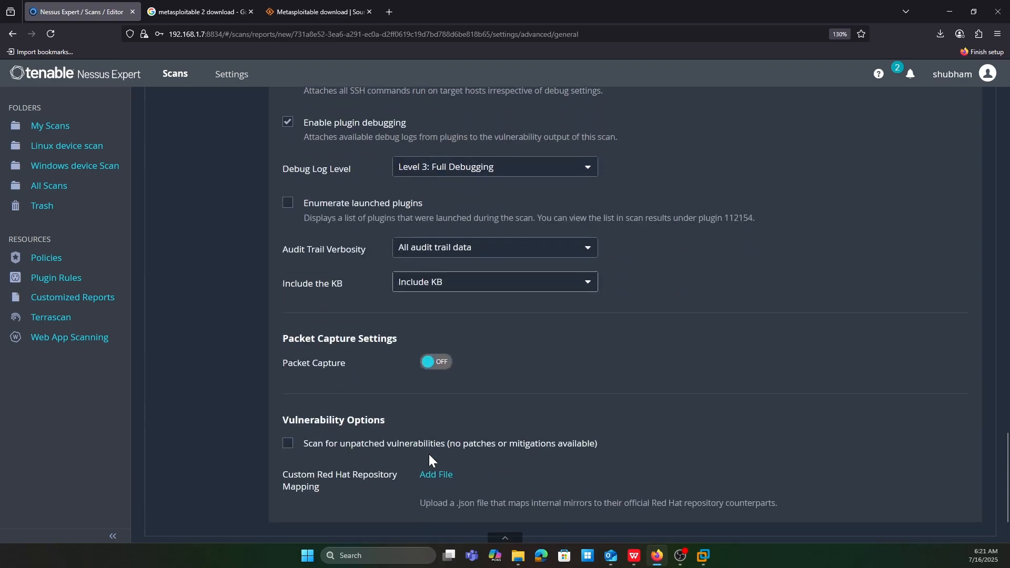
drag(284, 338, 397, 340)
click(395, 344)
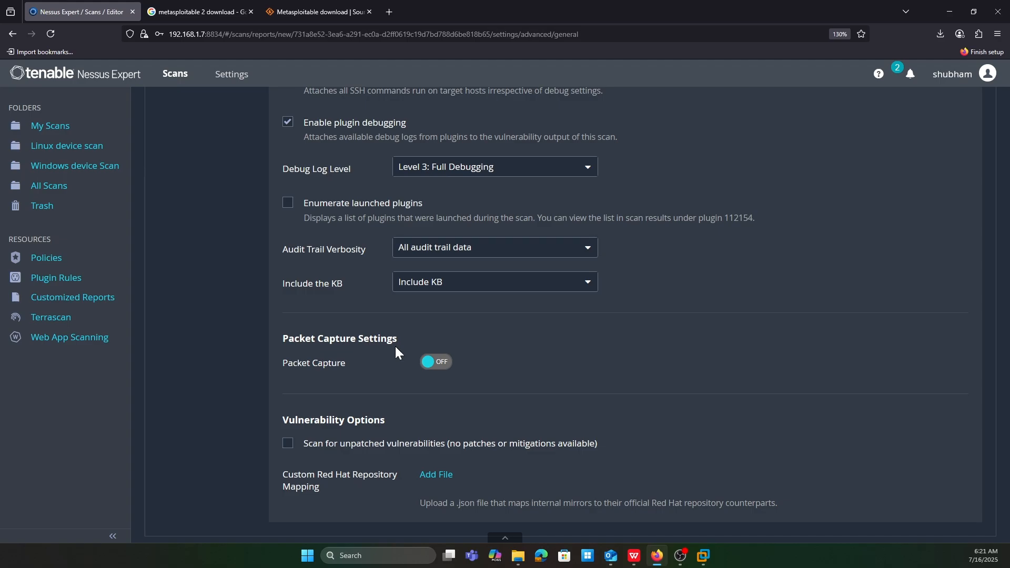
click(435, 361)
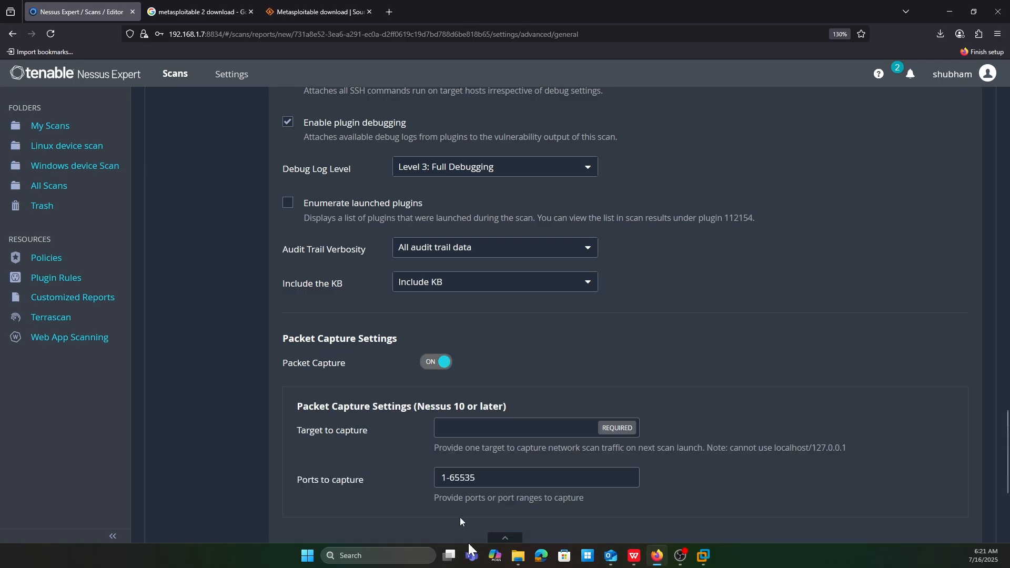
drag(337, 407, 440, 407)
click(439, 413)
Step: Set the packet capture target to 192.168.1.12
scroll(483, 452, down, 1)
scroll(483, 452, down, 2)
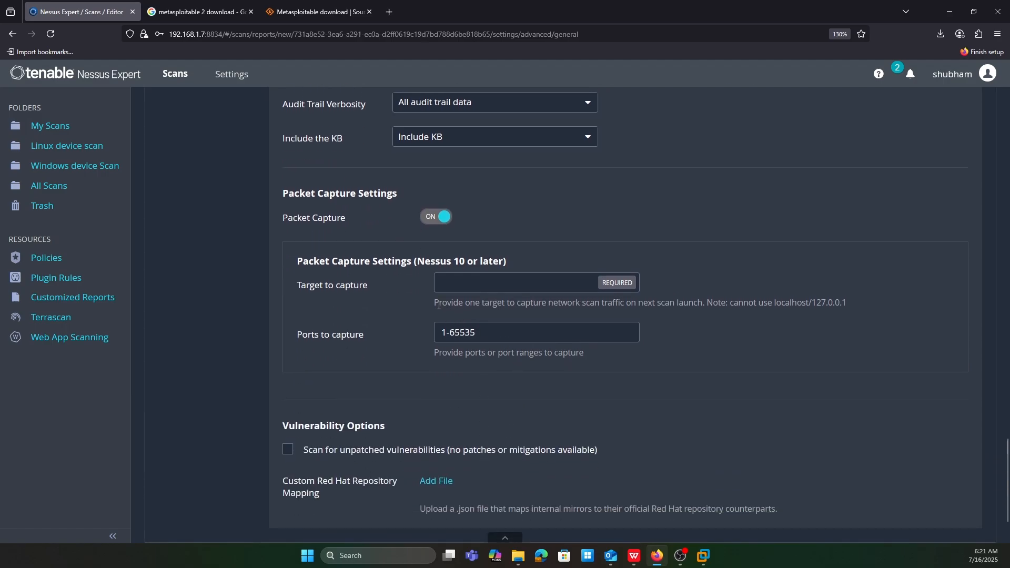
drag(438, 303, 703, 306)
click(705, 310)
click(458, 281)
text(192.1)
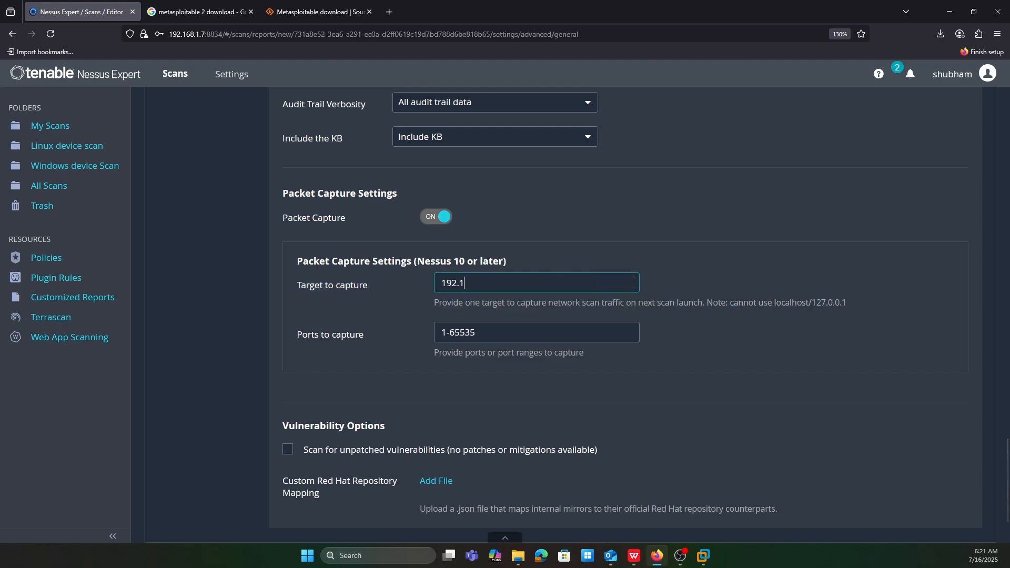
text(5)
key(BackSpace)
text(68.1.12)
drag(492, 333, 421, 362)
click(424, 374)
Step: Enable scanning for unpatched vulnerabilities that have no patches or mitigations available
scroll(430, 389, down, 2)
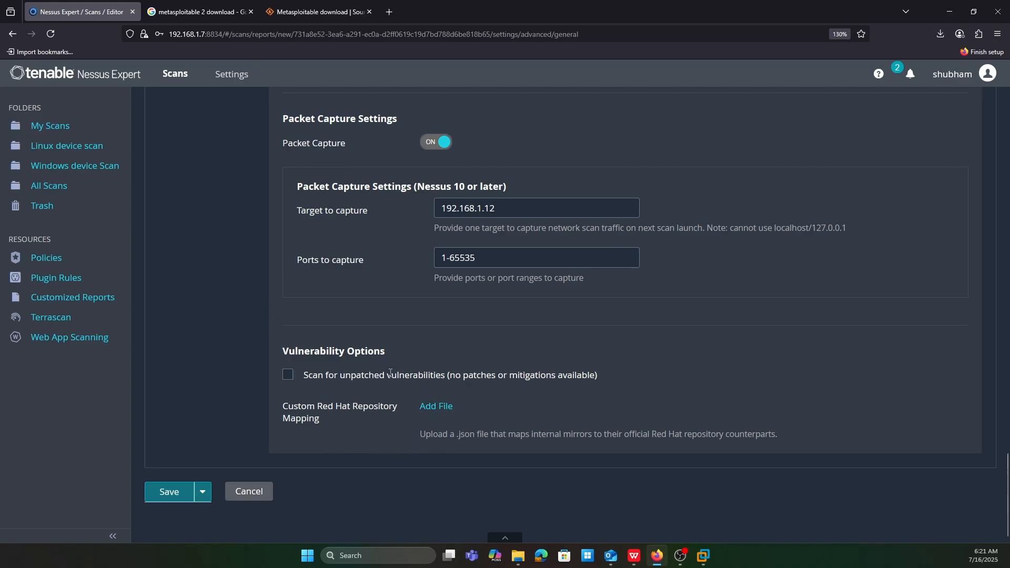
click(287, 376)
drag(451, 375, 599, 376)
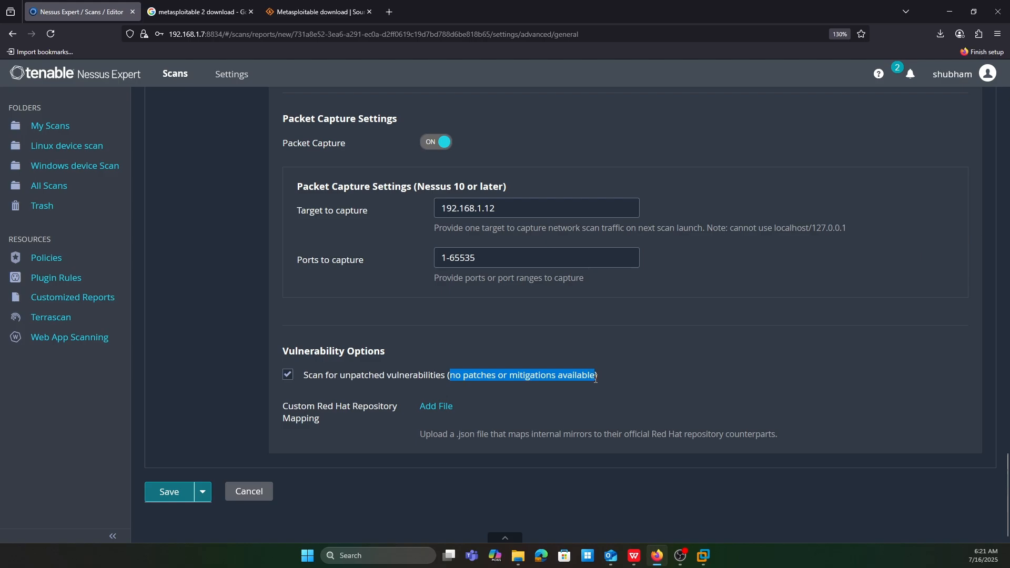
click(566, 381)
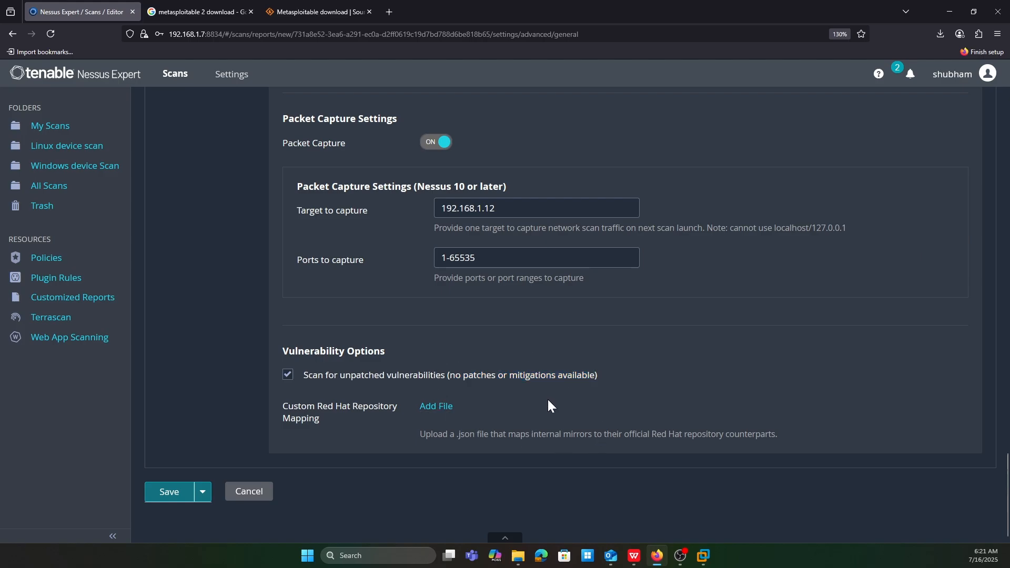
Step: Review the scan's advanced, discovery, basic general and schedule settings and the available save options
scroll(548, 399, up, 10)
scroll(547, 403, up, 10)
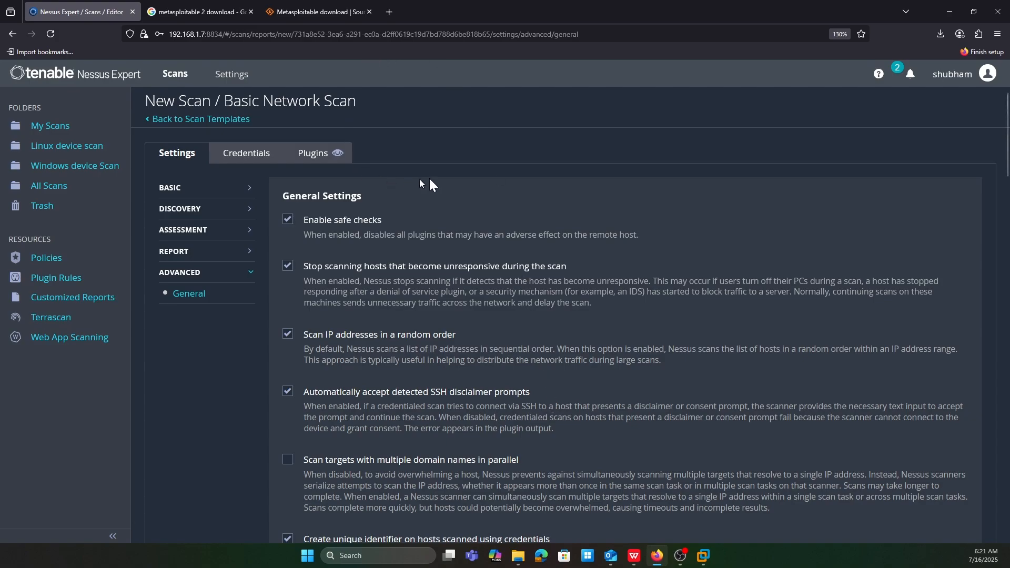
scroll(287, 305, down, 20)
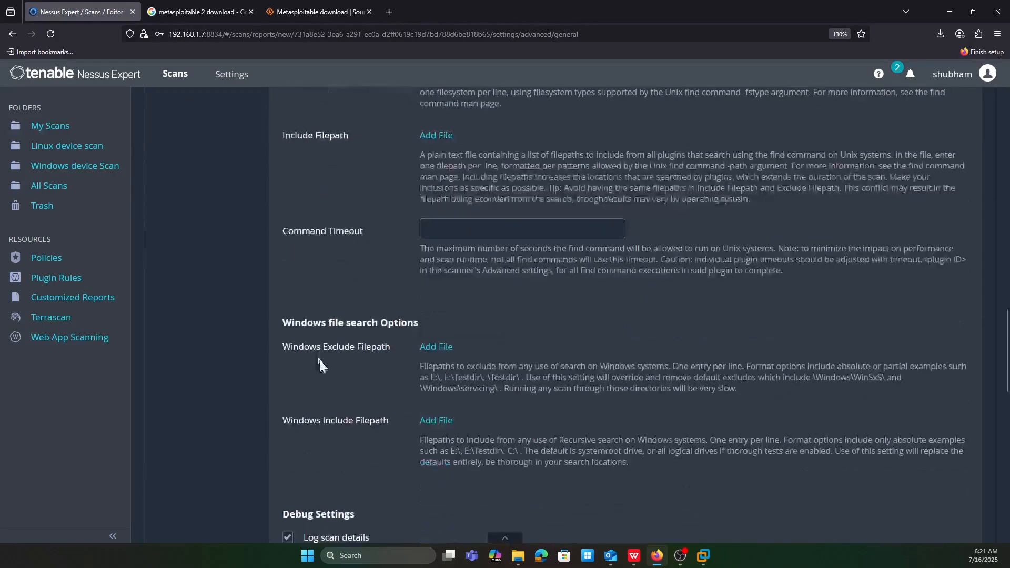
scroll(312, 456, down, 5)
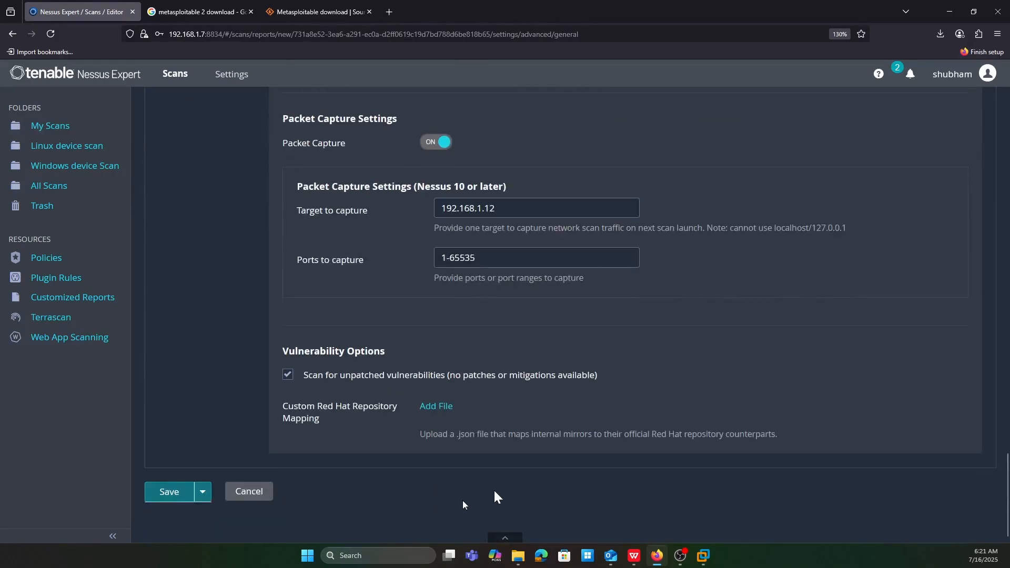
click(203, 493)
click(386, 514)
scroll(203, 354, up, 20)
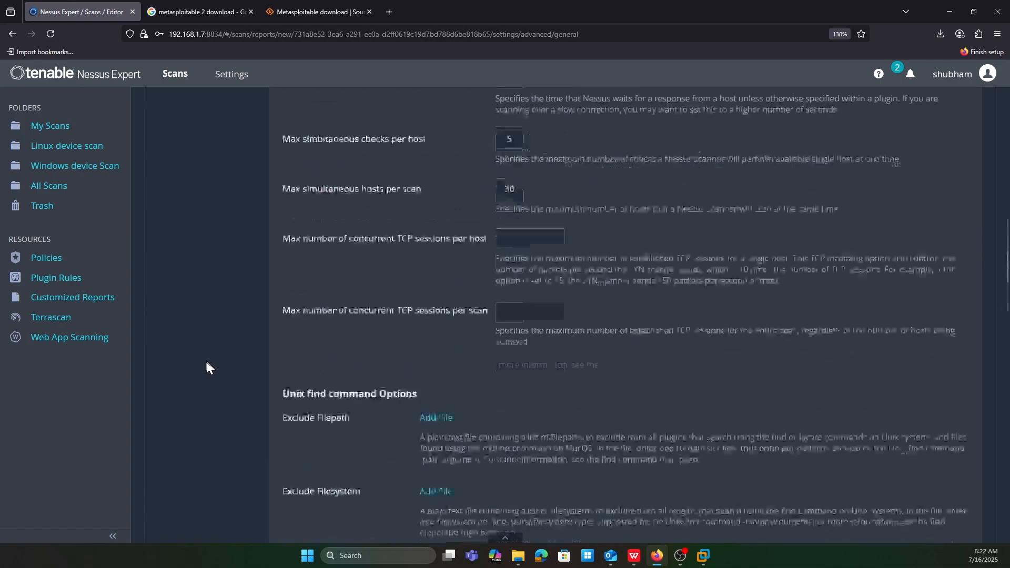
click(179, 211)
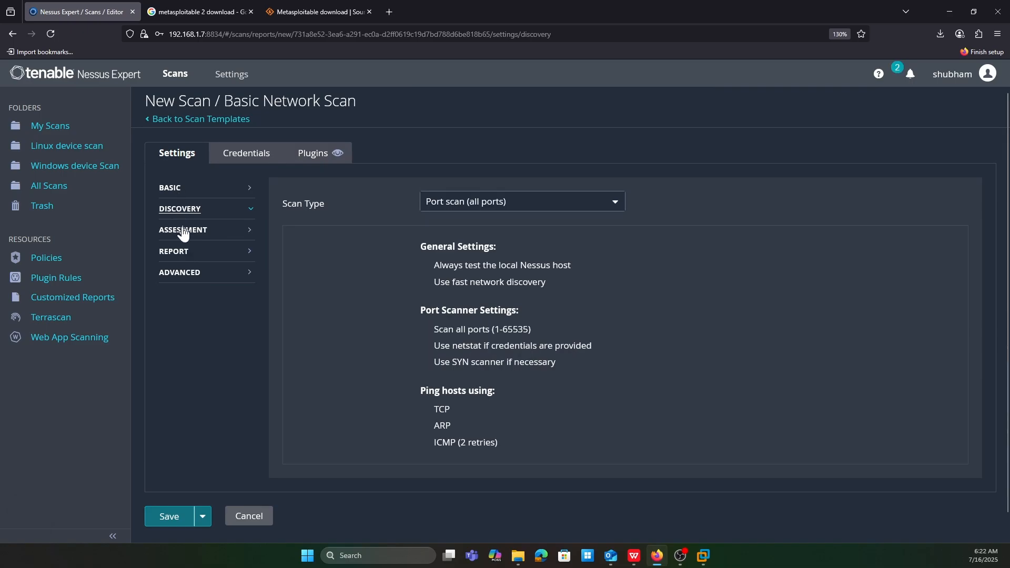
click(182, 189)
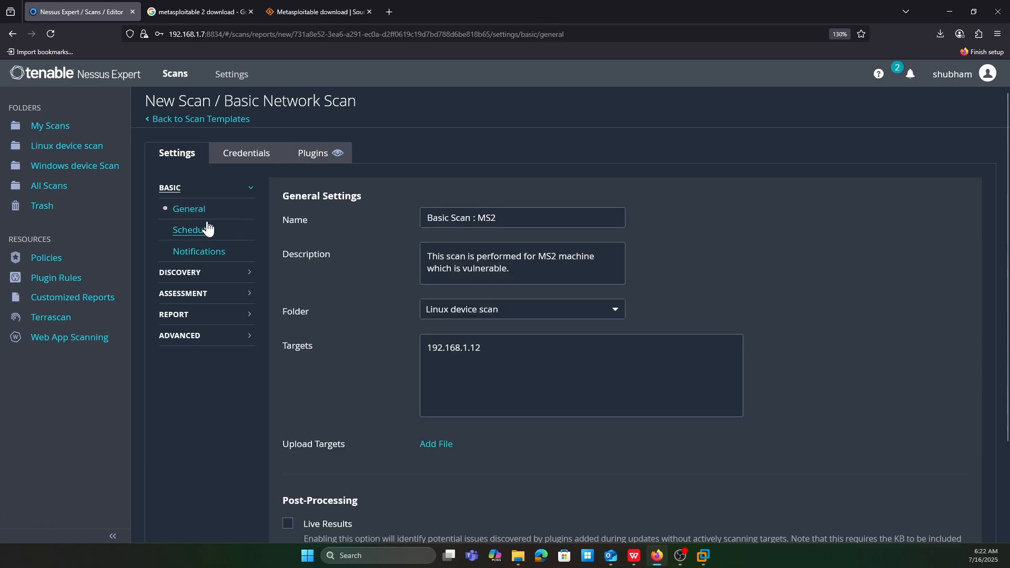
click(192, 231)
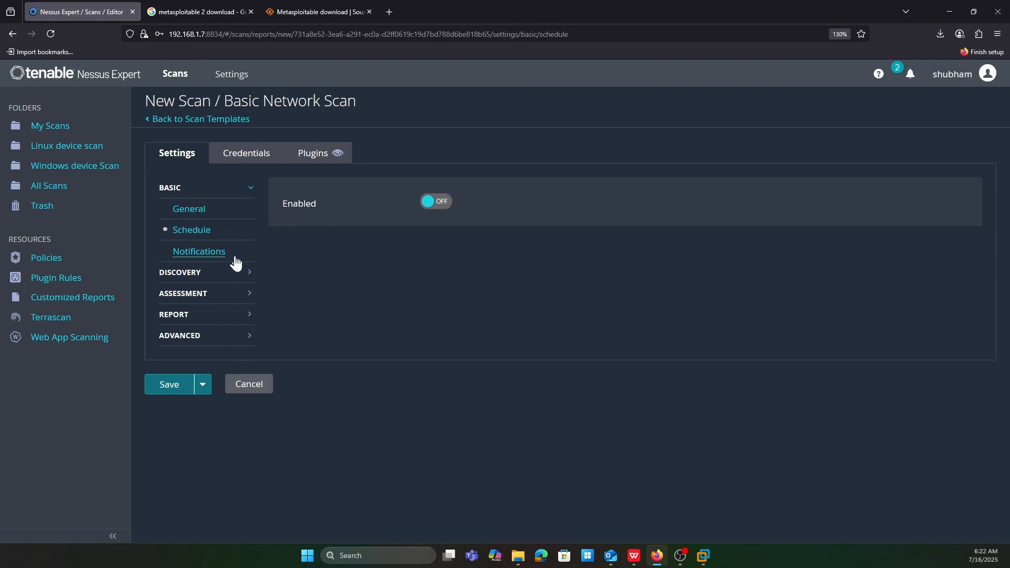
Step: Save the scan configuration and launch Basic Scan : MS2 from the Linux device scan folder
click(166, 391)
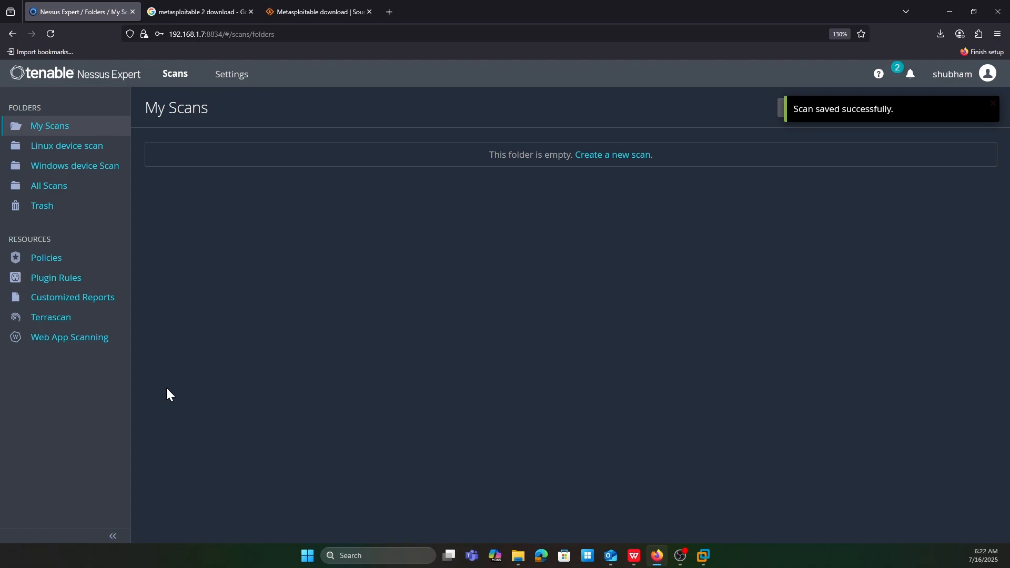
click(64, 152)
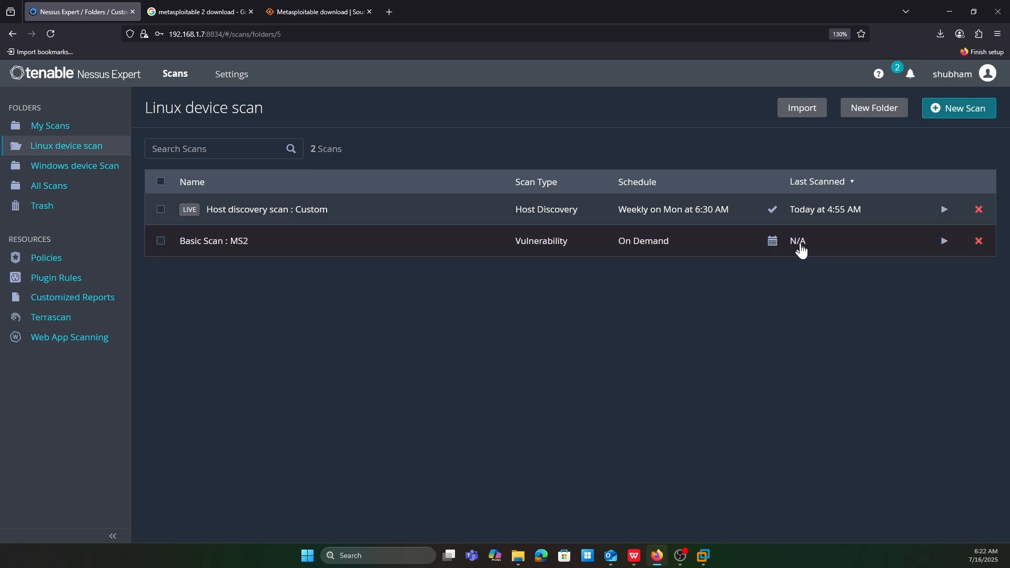
click(944, 241)
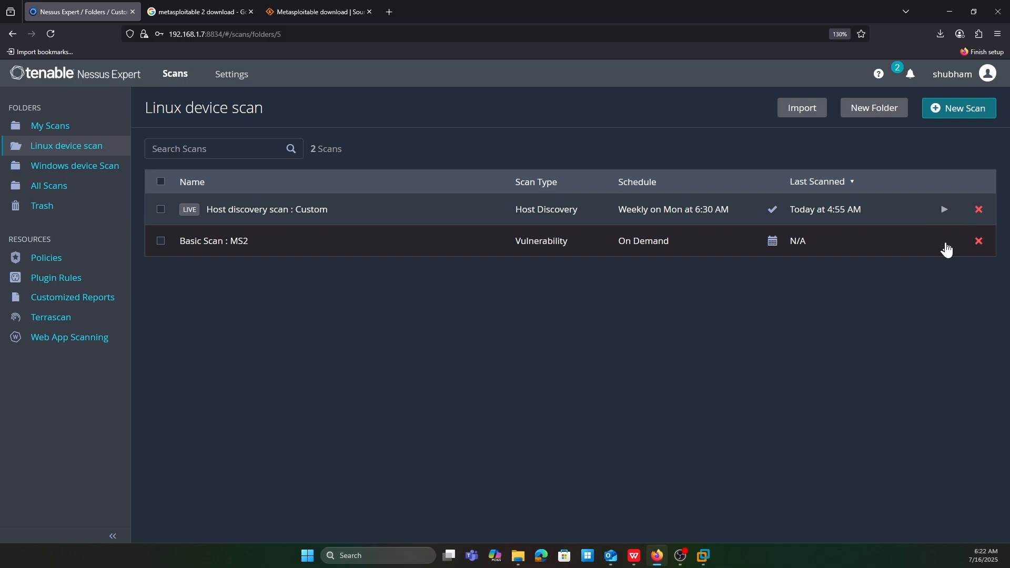